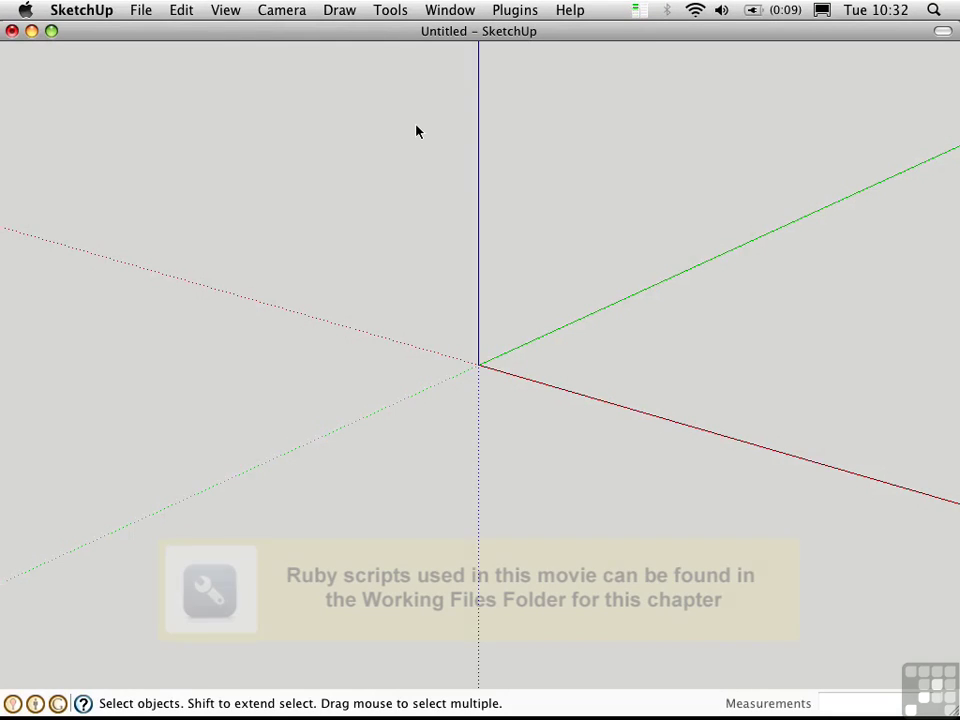
Step: Enable the Double Line extension in Preferences > Extensions
{"action": "left_click", "coordinate": [84, 12]}
{"action": "left_click", "coordinate": [100, 61]}
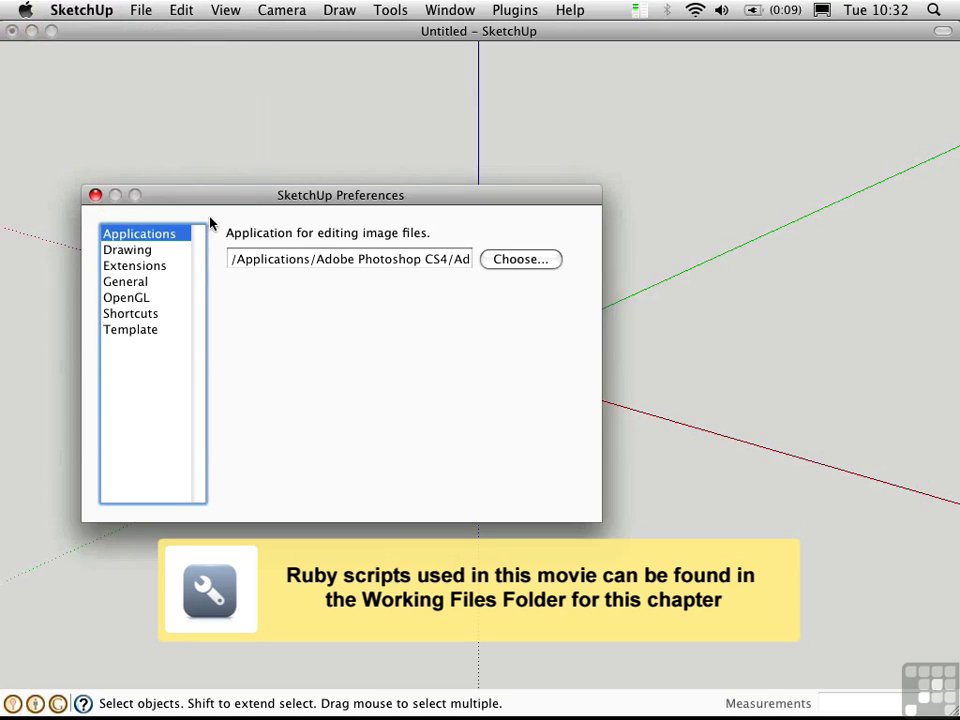
{"action": "left_click", "coordinate": [152, 267]}
{"action": "left_click_drag", "start_coordinate": [556, 238], "coordinate": [555, 248]}
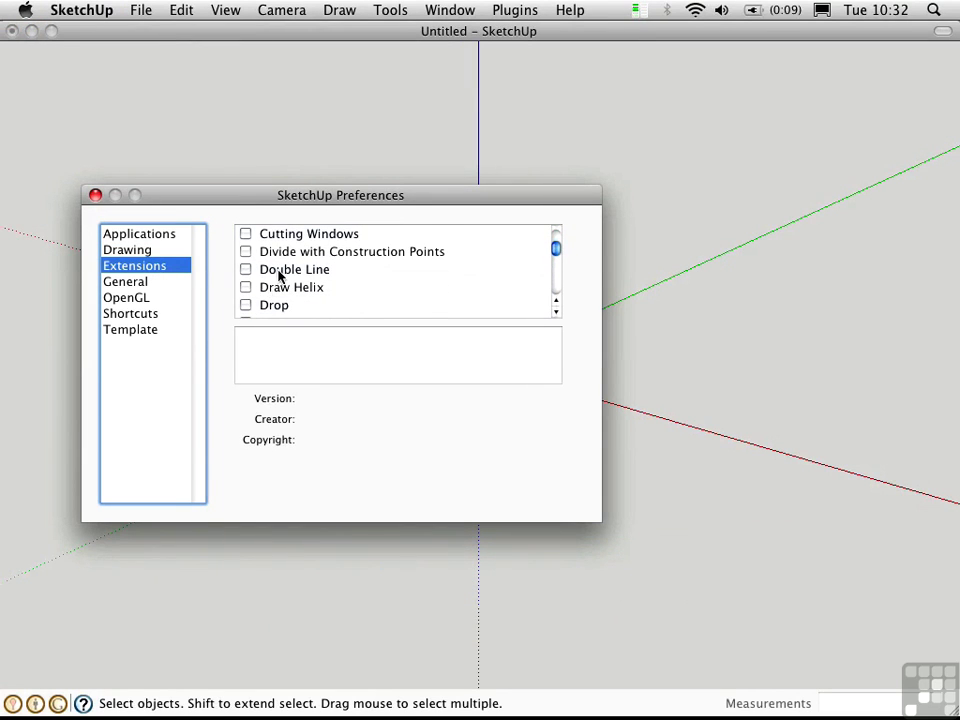
{"action": "left_click", "coordinate": [280, 271]}
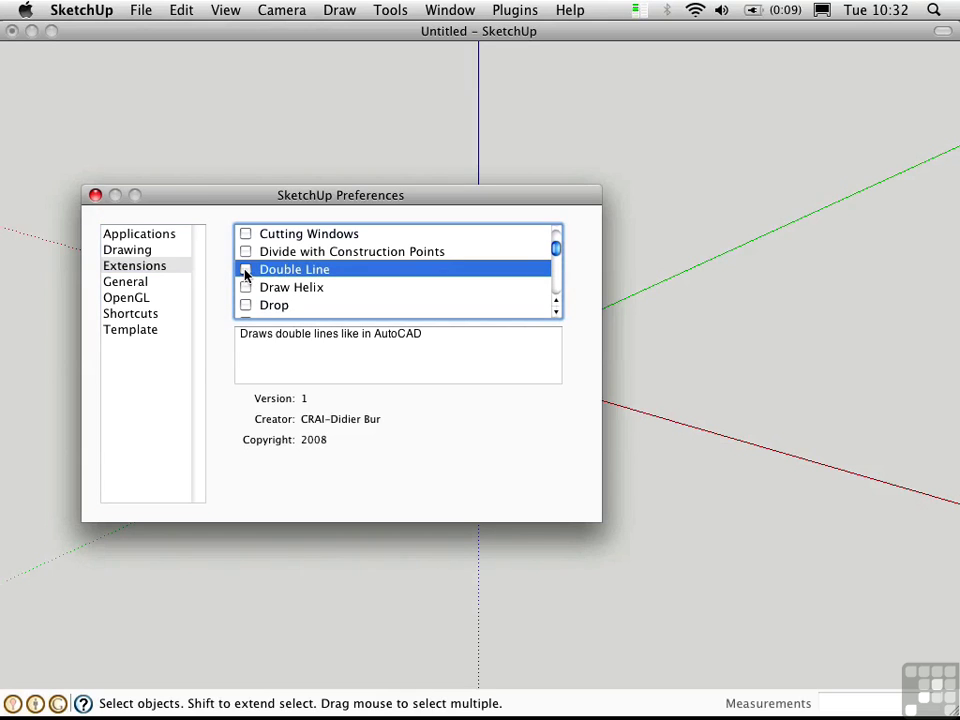
{"action": "left_click", "coordinate": [246, 270]}
Step: Enable the Windowizer extension too and close Preferences
{"action": "left_click_drag", "start_coordinate": [556, 252], "coordinate": [559, 289]}
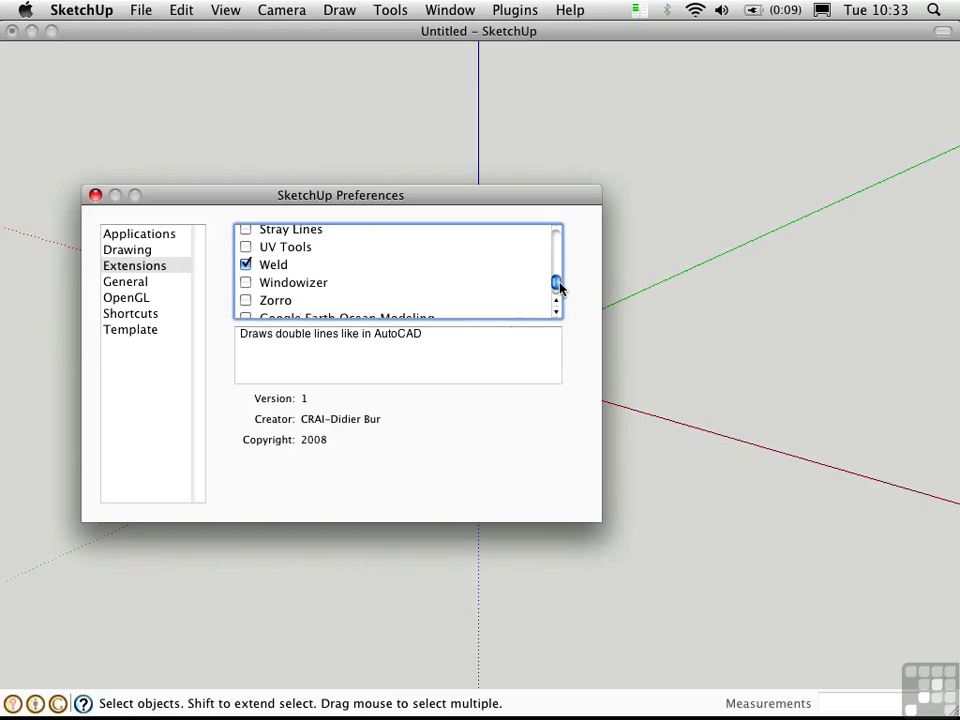
{"action": "scroll", "coordinate": [424, 279], "scroll_direction": "up", "scroll_amount": 3}
{"action": "left_click", "coordinate": [297, 283]}
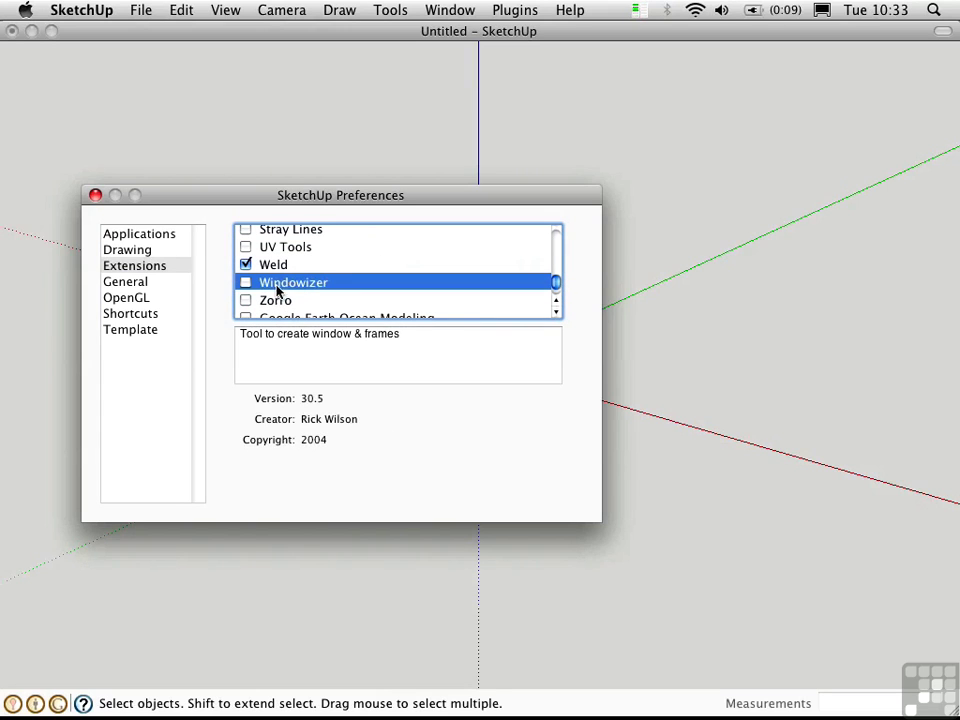
{"action": "left_click", "coordinate": [246, 283]}
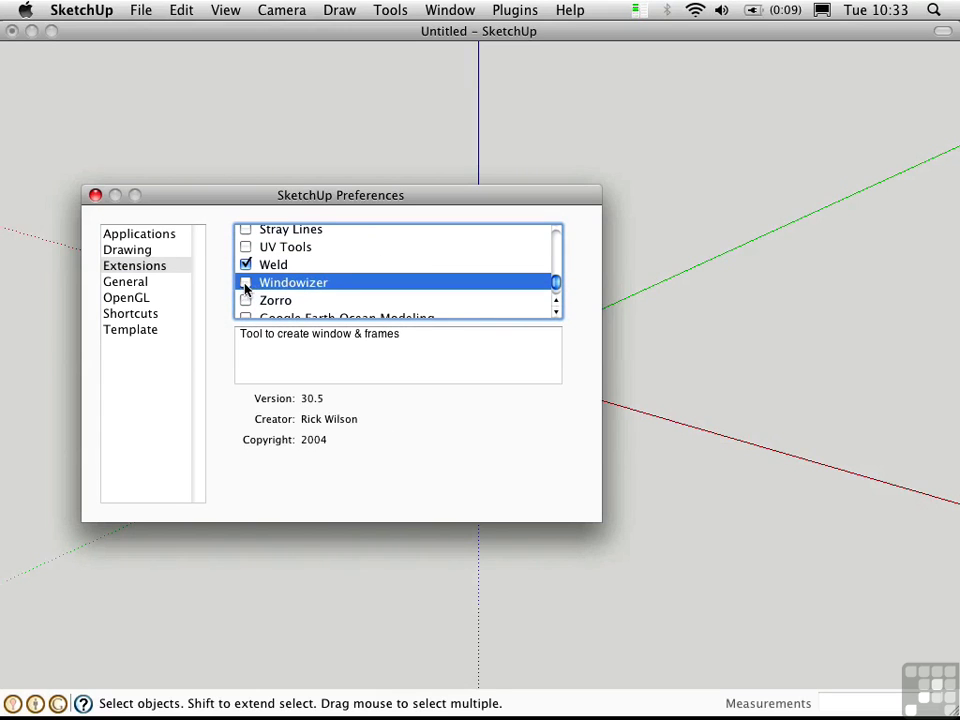
{"action": "left_click", "coordinate": [95, 195]}
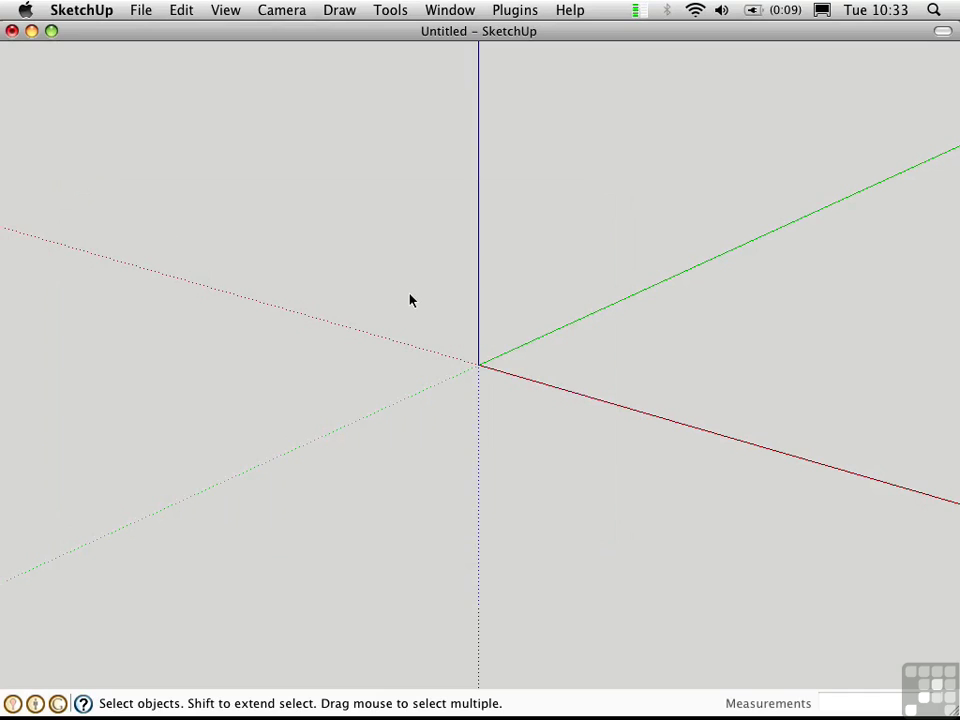
Step: Launch Draw > Double line and keep its justification on Center
{"action": "left_click", "coordinate": [337, 12]}
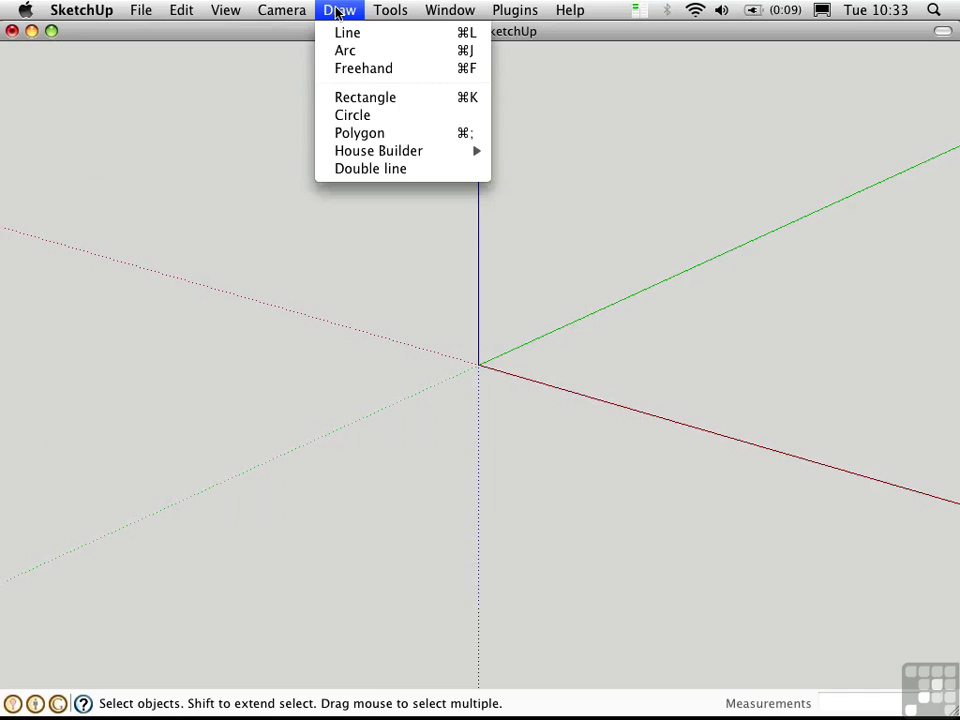
{"action": "left_click", "coordinate": [357, 172]}
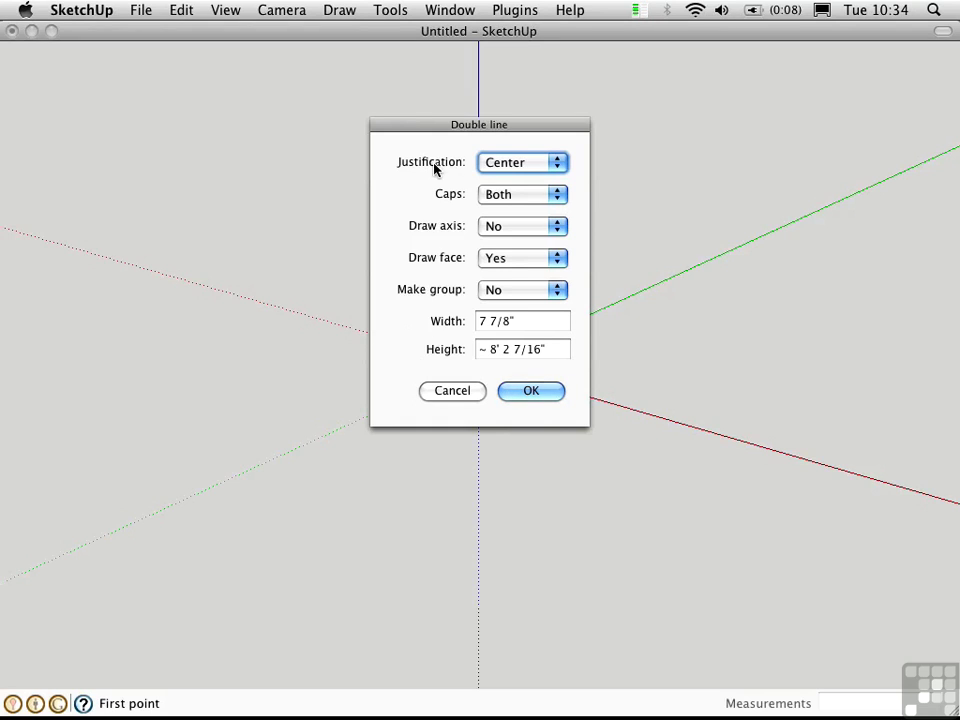
{"action": "left_click", "coordinate": [534, 169]}
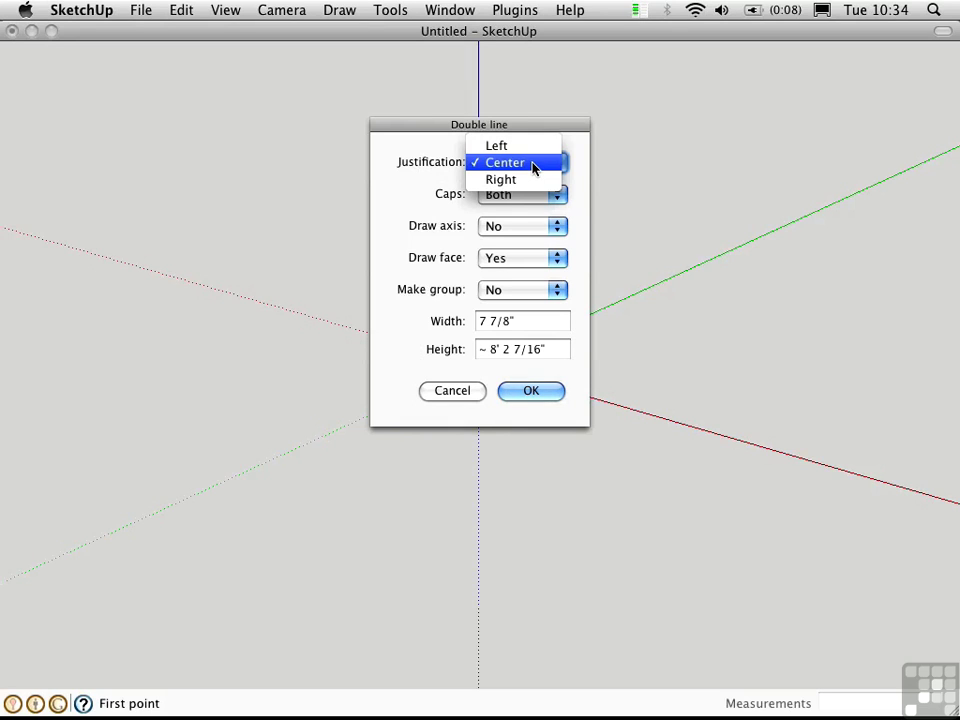
{"action": "left_click", "coordinate": [534, 167]}
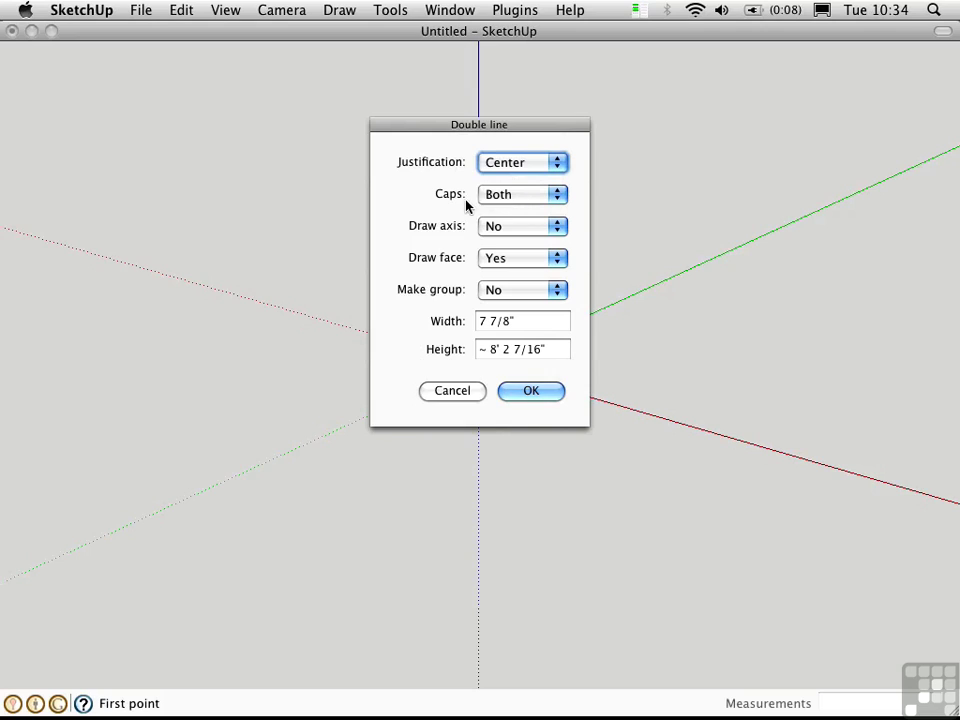
Step: Set double-line caps to Start, axis on, face off, and width 7"
{"action": "left_click", "coordinate": [527, 201]}
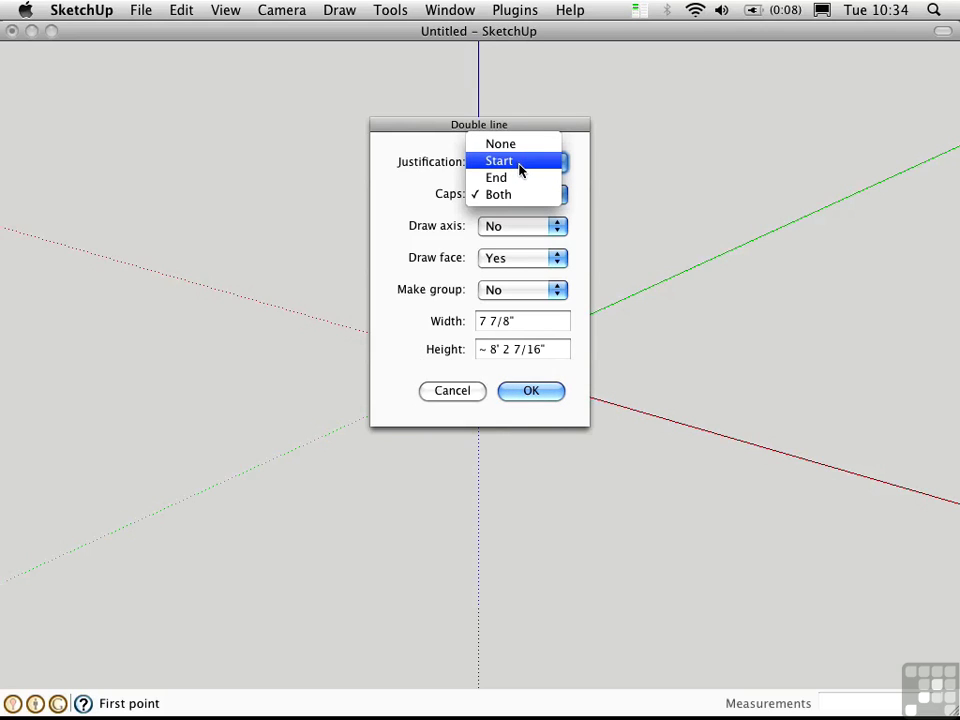
{"action": "left_click", "coordinate": [518, 170]}
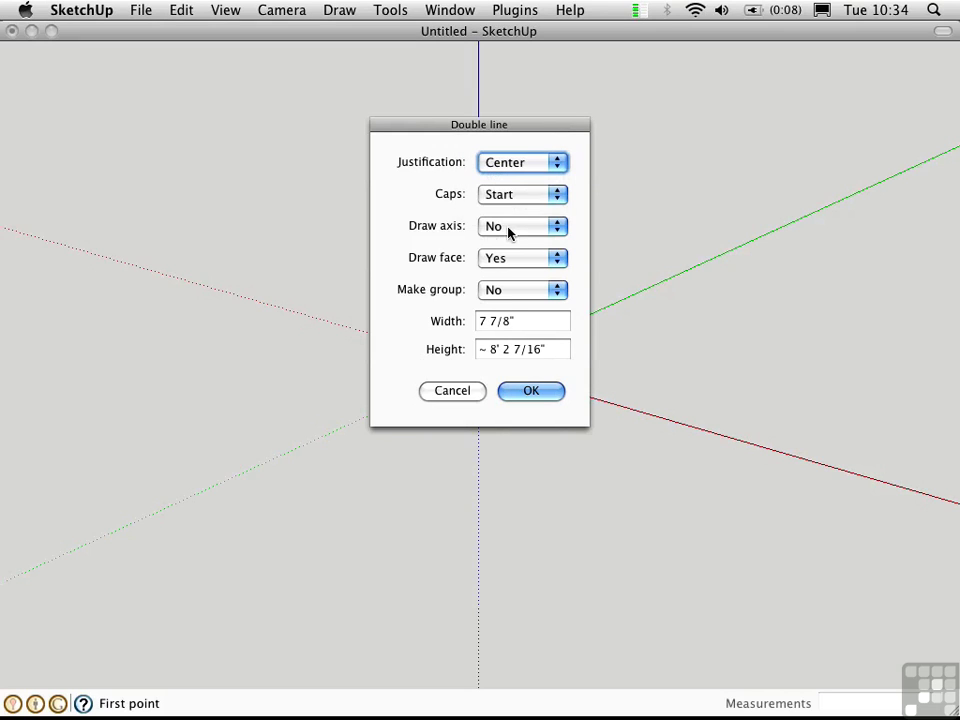
{"action": "left_click", "coordinate": [508, 227]}
{"action": "left_click", "coordinate": [513, 213]}
{"action": "left_click", "coordinate": [508, 260]}
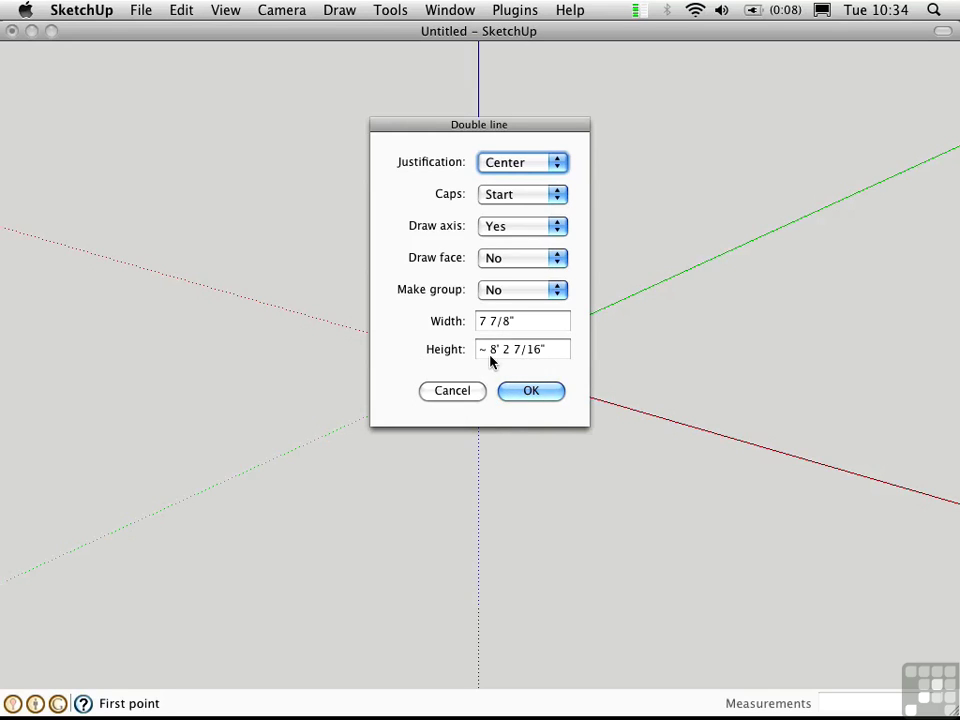
{"action": "left_click_drag", "start_coordinate": [507, 322], "coordinate": [480, 321]}
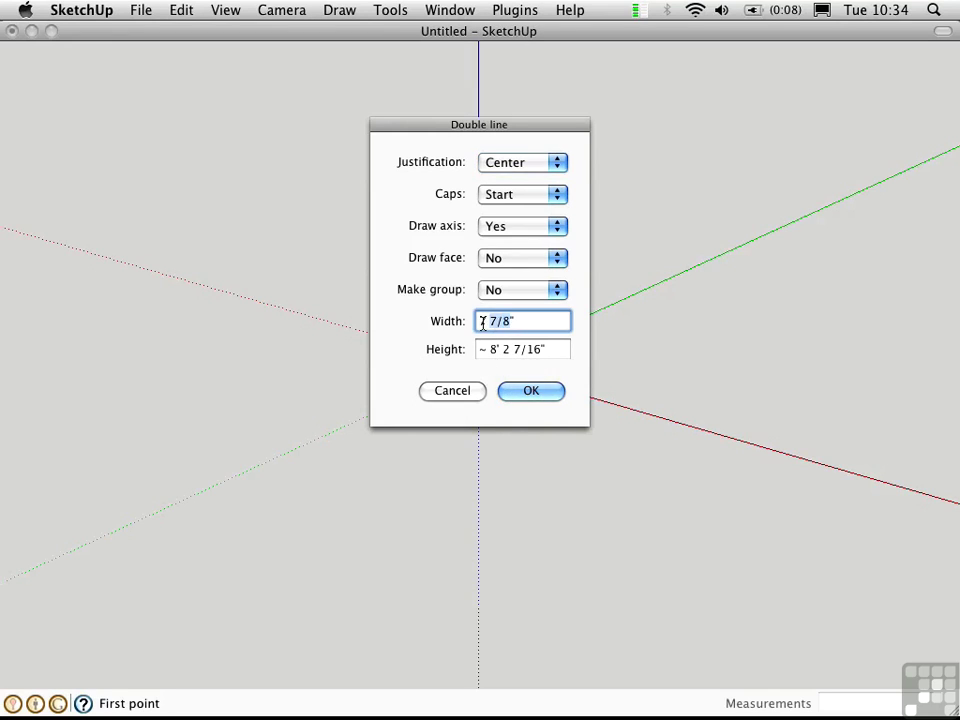
{"action": "type", "text": "7\""}
{"action": "left_click", "coordinate": [551, 349]}
{"action": "left_click_drag", "start_coordinate": [551, 349], "coordinate": [448, 347]}
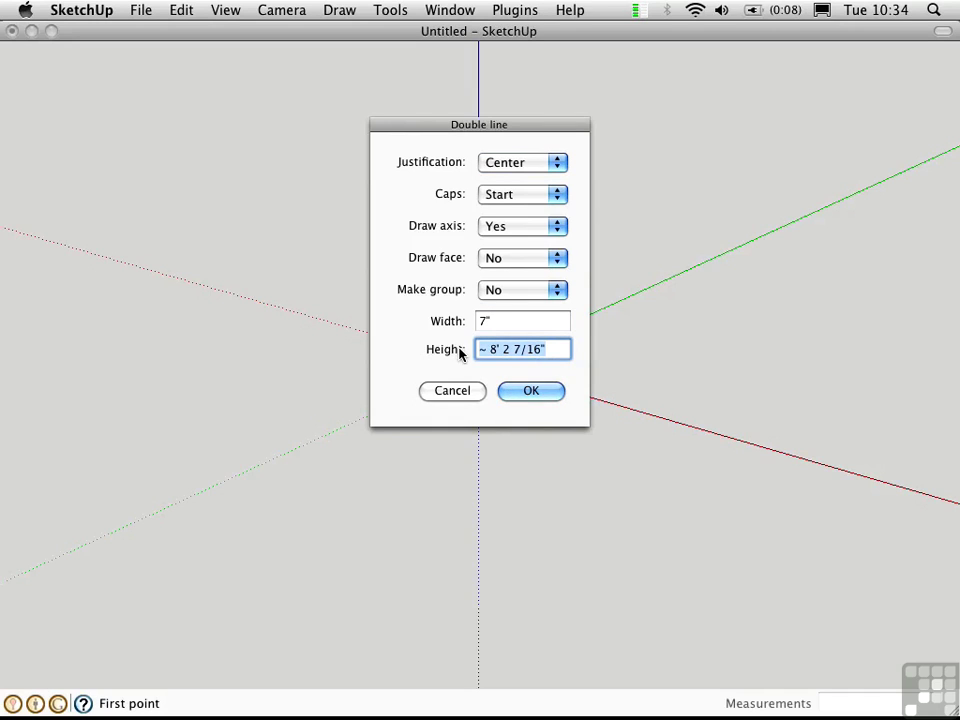
Step: Enter 8' height, confirm, and draw a three-point L-shaped double line
{"action": "type", "text": "8'"}
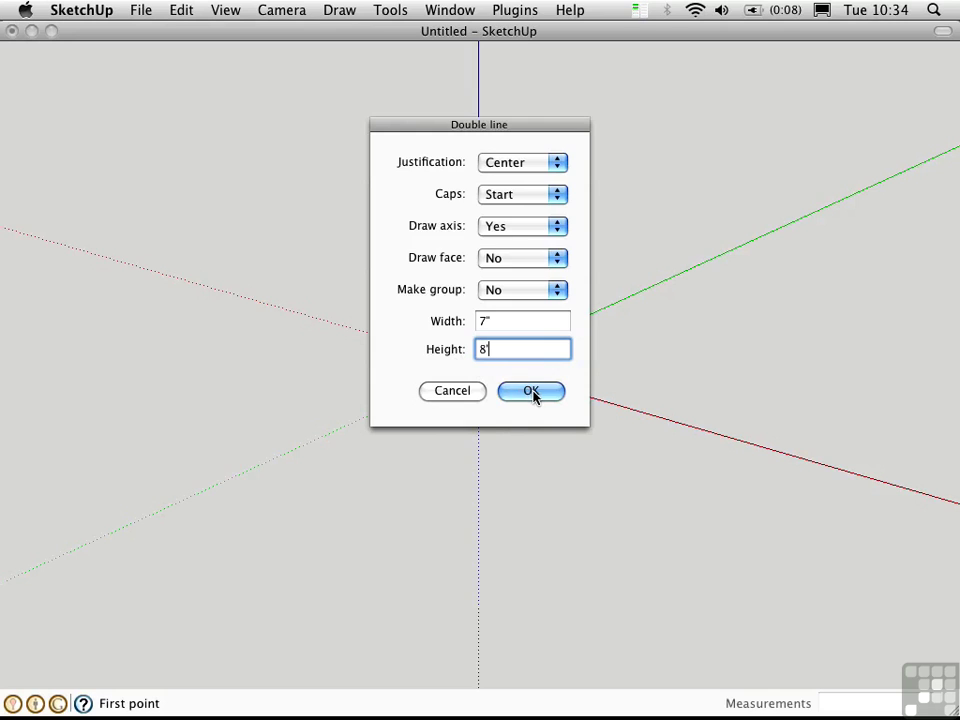
{"action": "left_click", "coordinate": [531, 391]}
{"action": "mouse_move", "coordinate": [487, 357]}
{"action": "middle_mouse_down"}
{"action": "mouse_move", "coordinate": [433, 437]}
{"action": "mouse_move", "coordinate": [180, 378]}
{"action": "middle_mouse_up"}
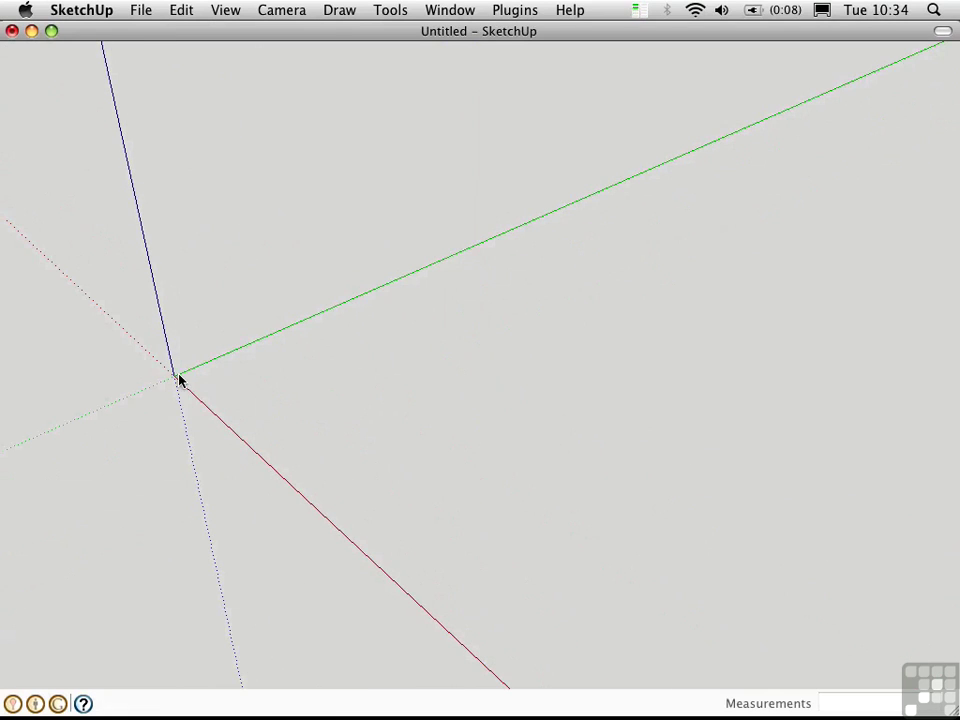
{"action": "left_click", "coordinate": [256, 392]}
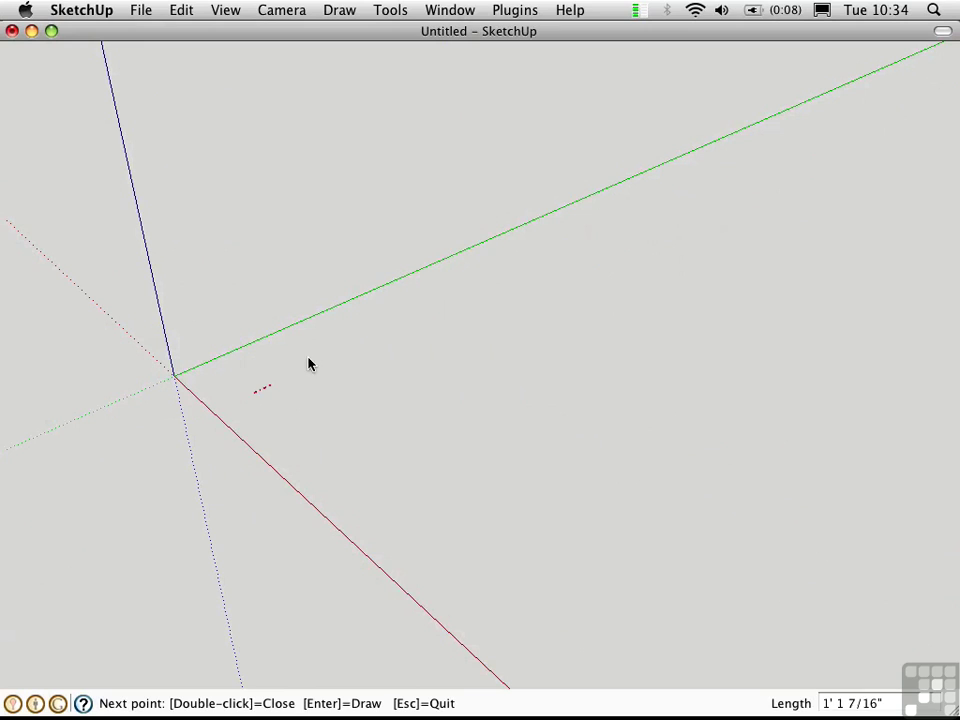
{"action": "left_click", "coordinate": [438, 310]}
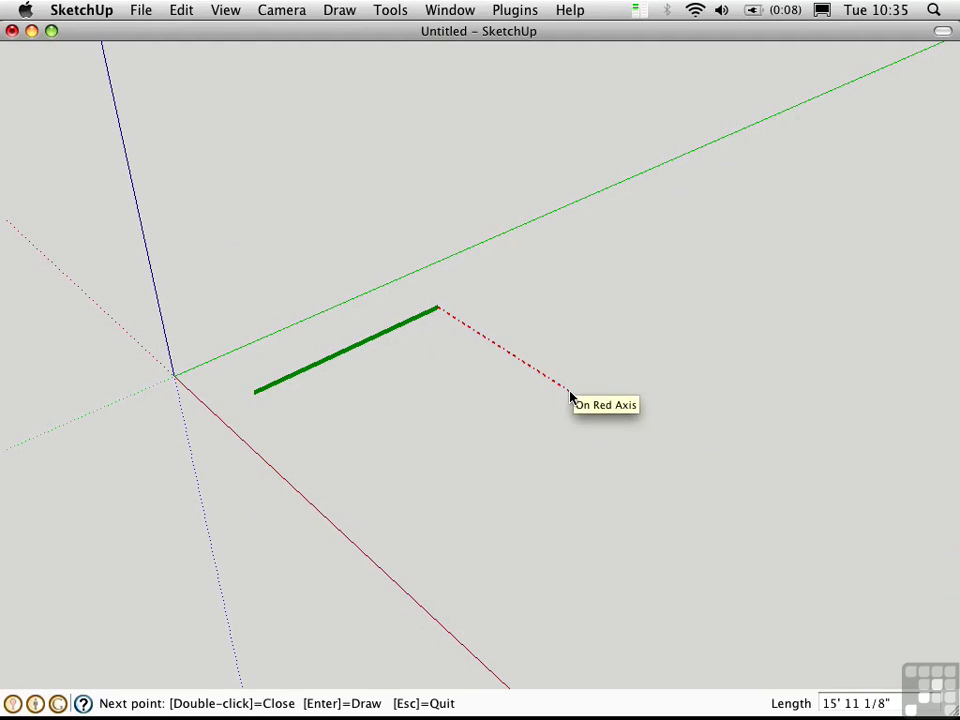
{"action": "left_click", "coordinate": [571, 393]}
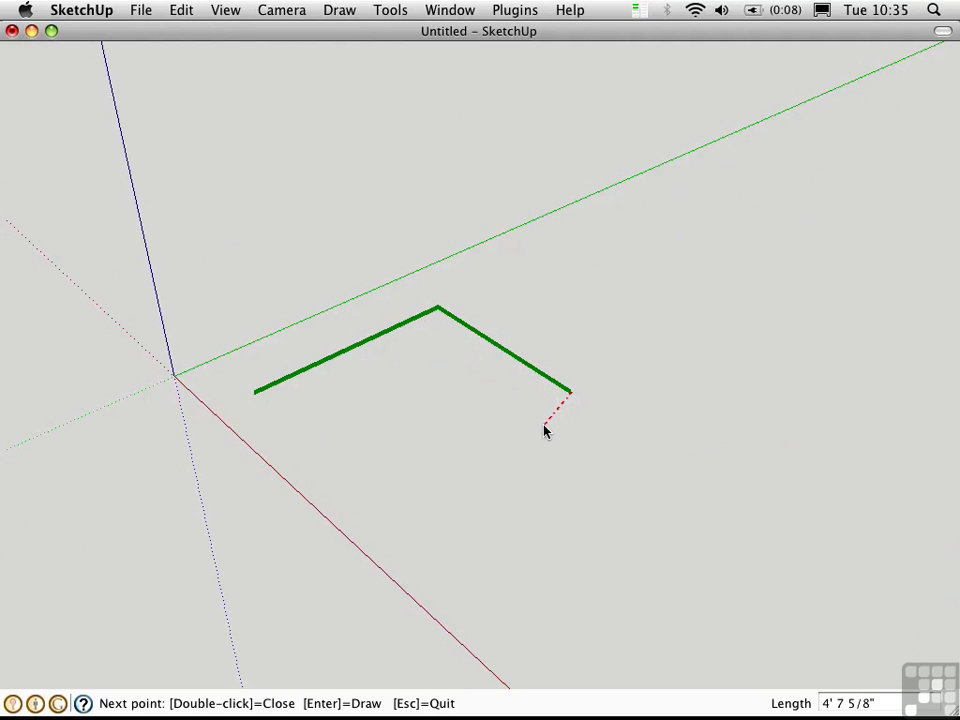
{"action": "key", "text": "Return"}
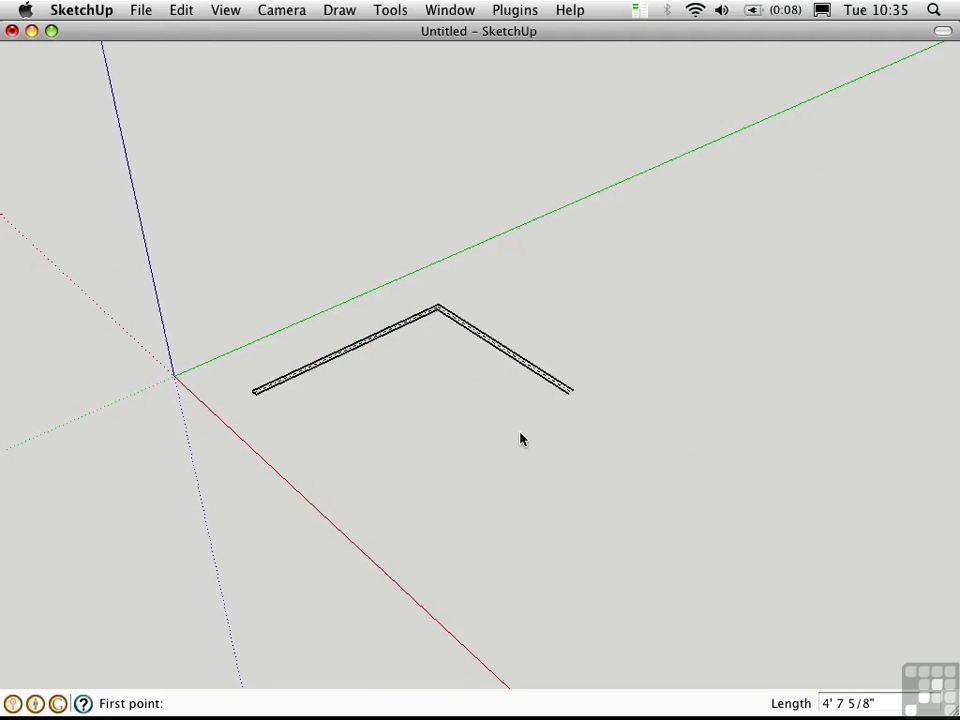
Step: Zoom and orbit to inspect the L-shaped outline with its dashed centre axis
{"action": "mouse_move", "coordinate": [402, 402]}
{"action": "middle_mouse_down"}
{"action": "mouse_move", "coordinate": [428, 480]}
{"action": "mouse_move", "coordinate": [407, 467]}
{"action": "middle_mouse_up"}
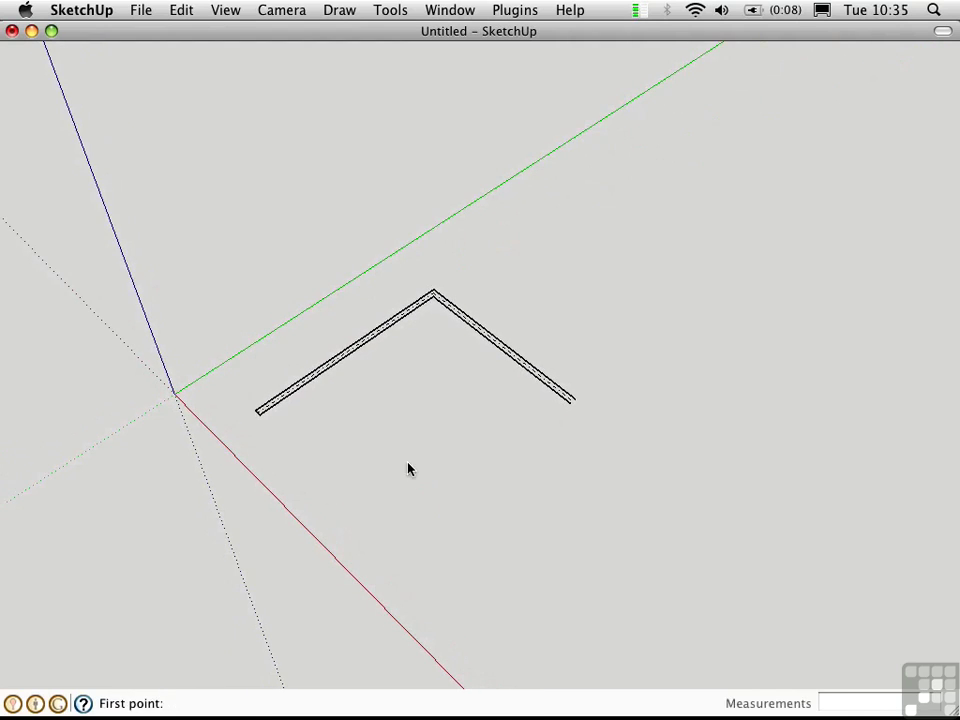
{"action": "scroll", "coordinate": [414, 336], "scroll_direction": "up", "scroll_amount": 5}
{"action": "middle_click_drag", "start_coordinate": [402, 148], "coordinate": [439, 289]}
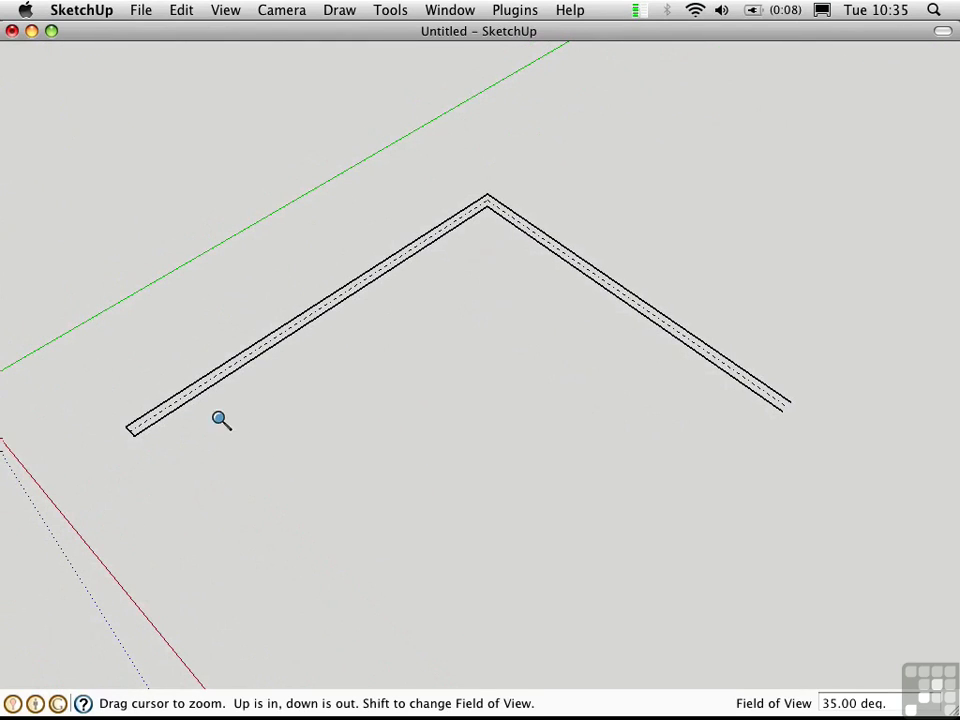
{"action": "key", "text": "space"}
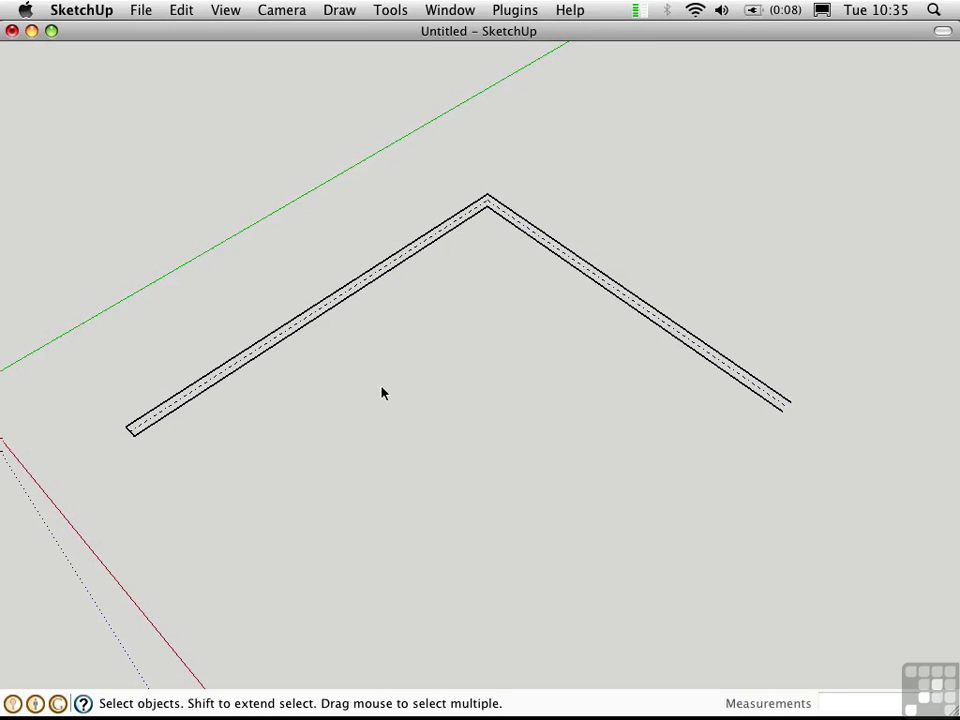
Step: Delete the old wall outline and launch the Double line tool again
{"action": "left_click_drag", "start_coordinate": [853, 603], "coordinate": [77, 129]}
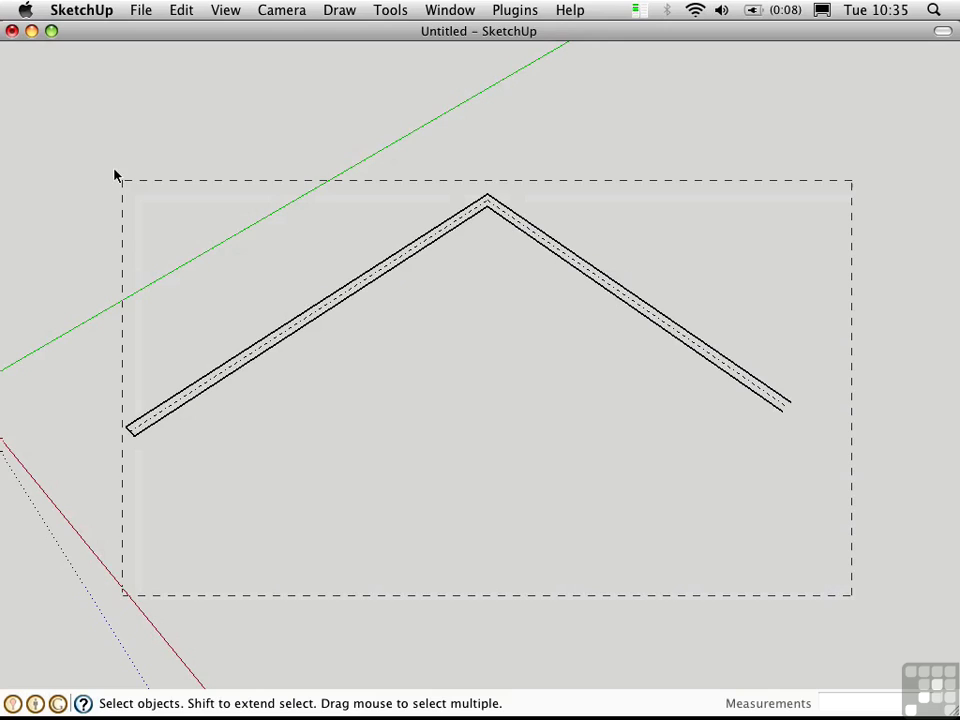
{"action": "key", "text": "Delete"}
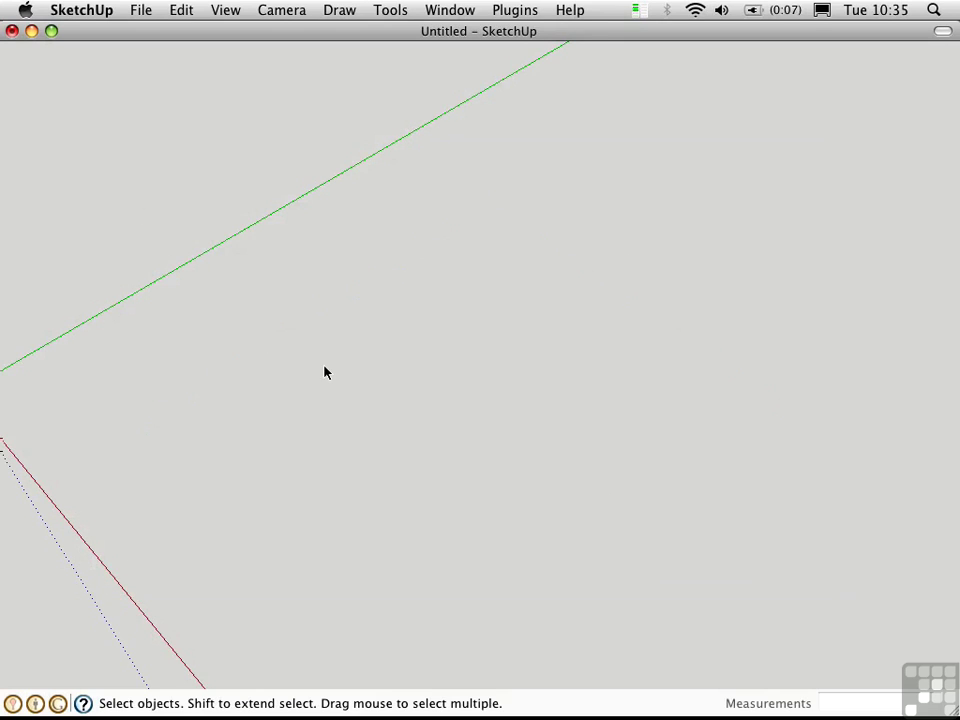
{"action": "left_click", "coordinate": [339, 12]}
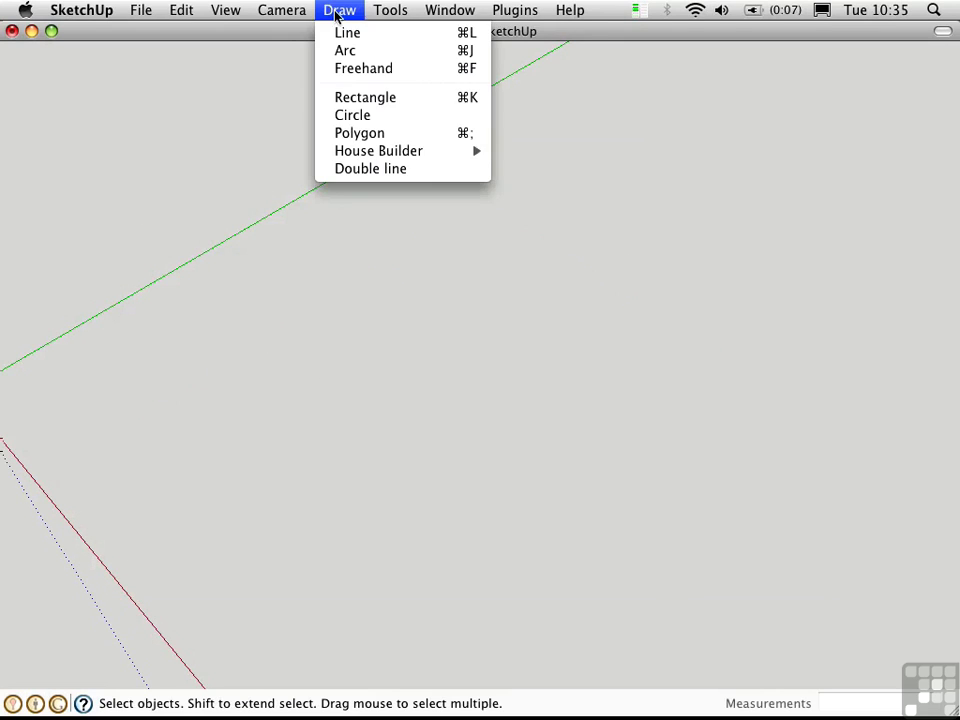
{"action": "left_click", "coordinate": [345, 167]}
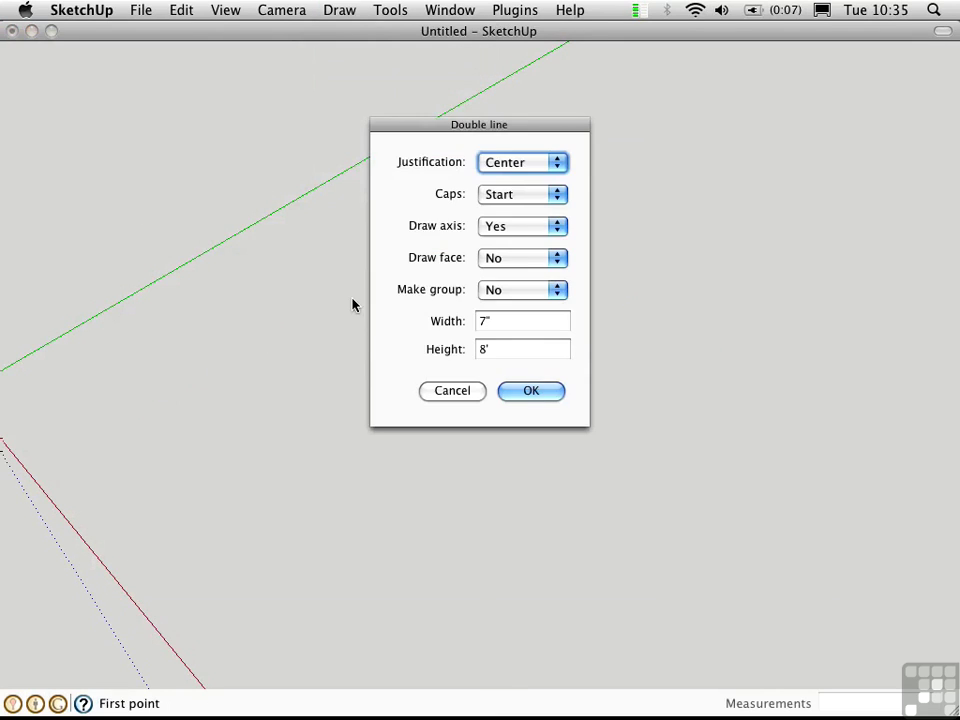
Step: Set double lines to both caps, no axis, faces on and grouped
{"action": "left_click", "coordinate": [494, 198]}
{"action": "left_click", "coordinate": [497, 229]}
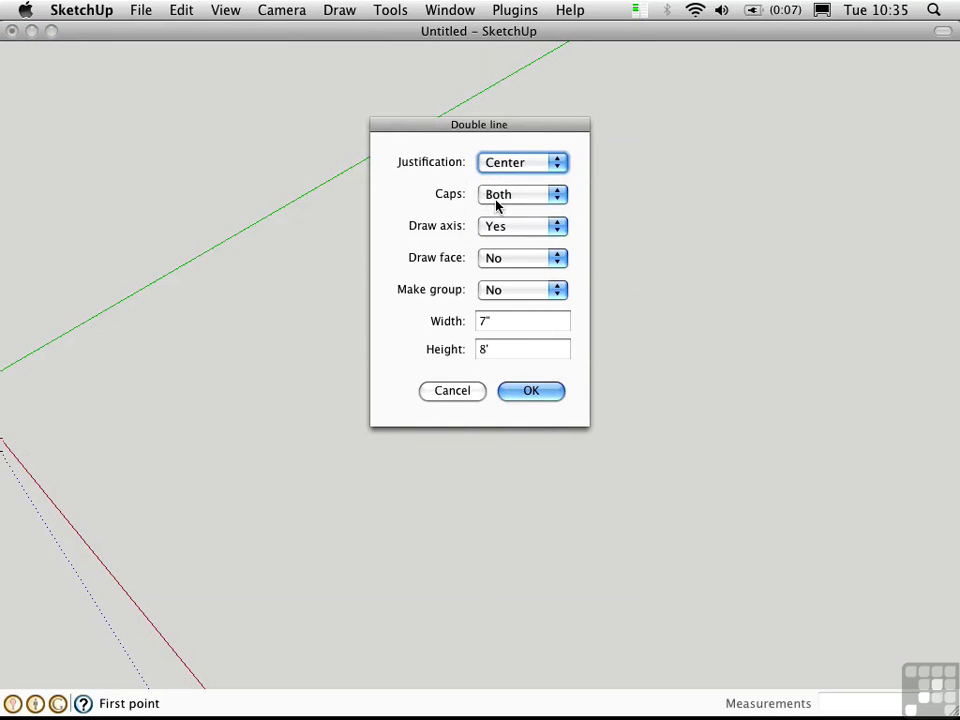
{"action": "left_click", "coordinate": [490, 226]}
{"action": "left_click", "coordinate": [492, 242]}
{"action": "left_click", "coordinate": [496, 258]}
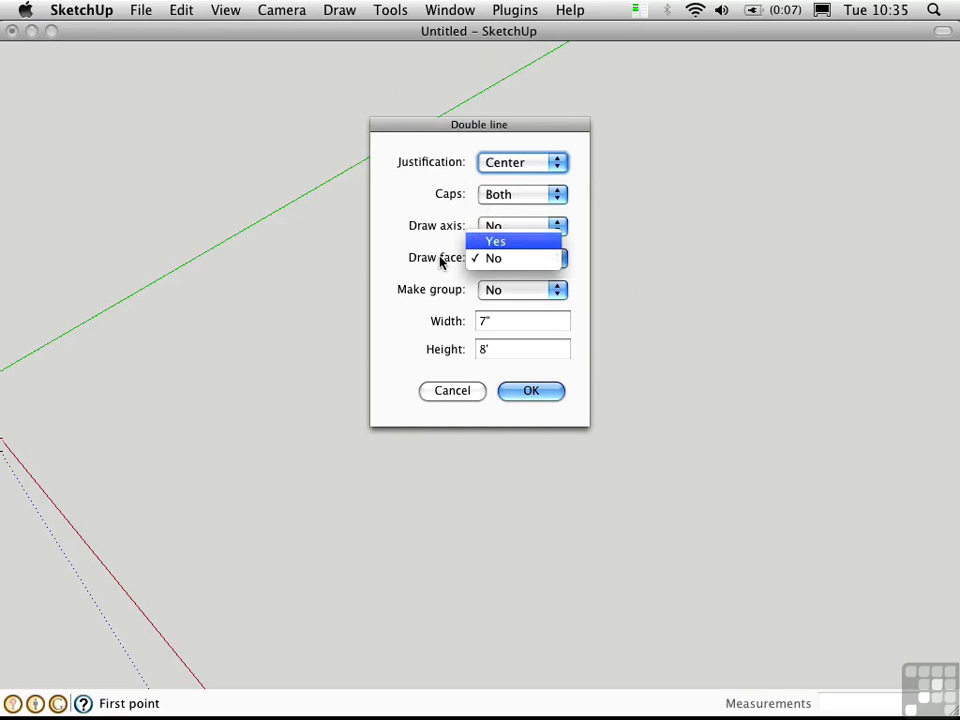
{"action": "left_click", "coordinate": [497, 240]}
{"action": "left_click", "coordinate": [495, 291]}
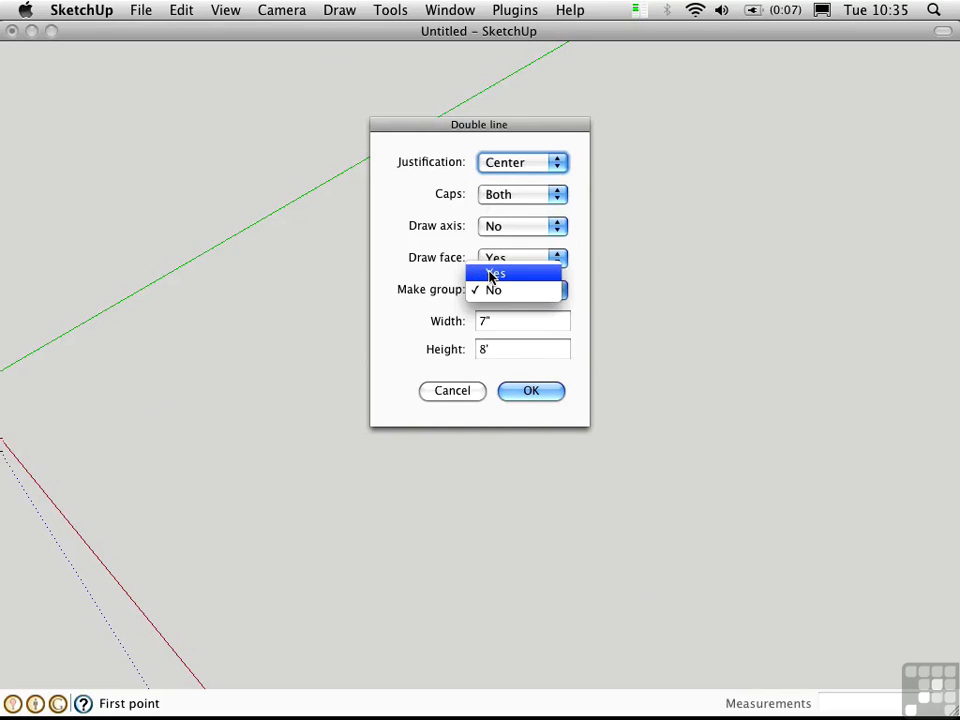
{"action": "left_click", "coordinate": [494, 274]}
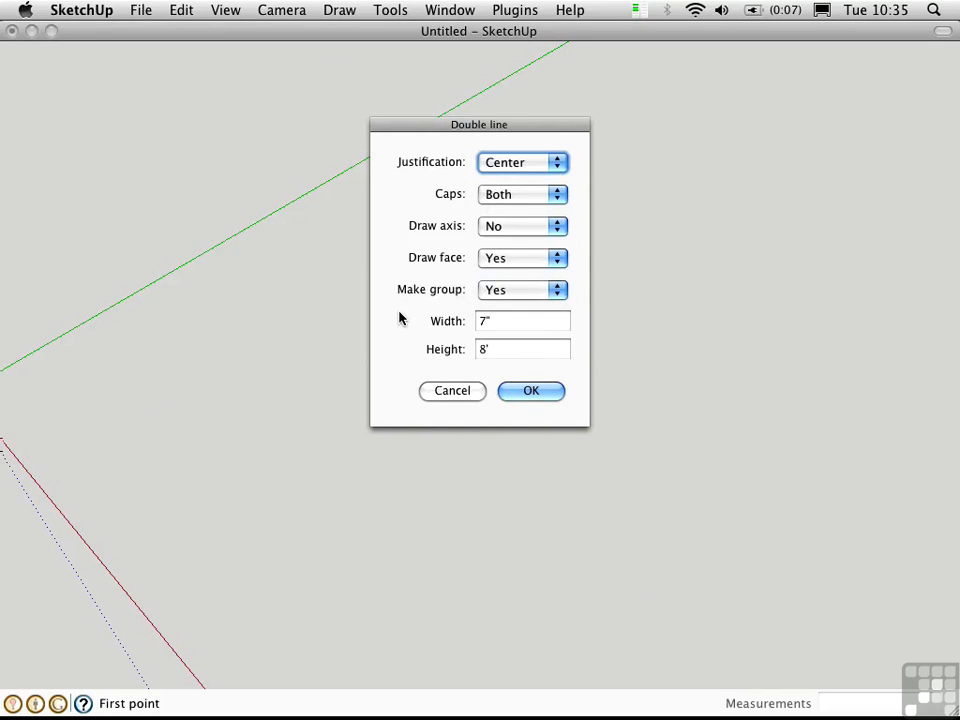
{"action": "left_click", "coordinate": [520, 396]}
Step: Draw the three-point L-shaped wall, extruding it 7" thick and 8' tall
{"action": "left_click", "coordinate": [107, 418]}
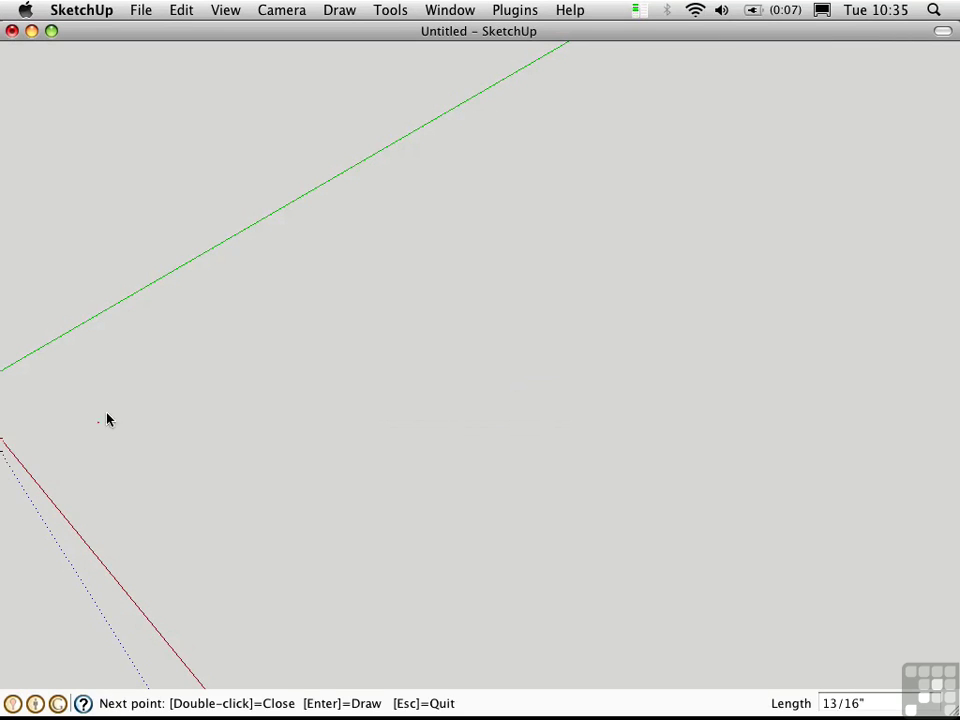
{"action": "left_click", "coordinate": [366, 276]}
{"action": "left_click", "coordinate": [570, 440]}
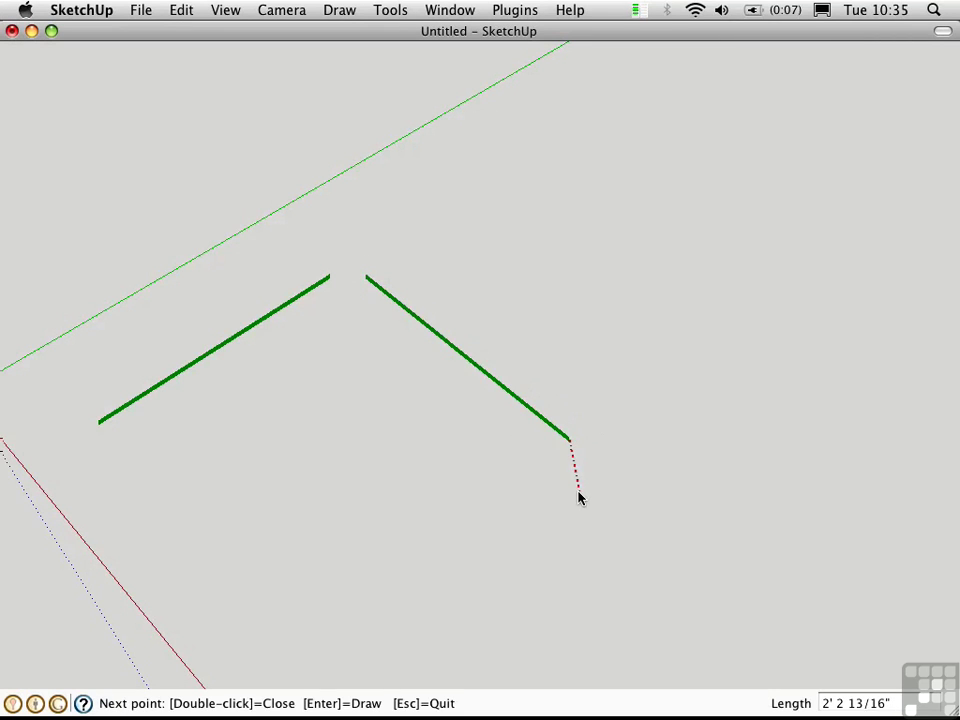
{"action": "key", "text": "Return"}
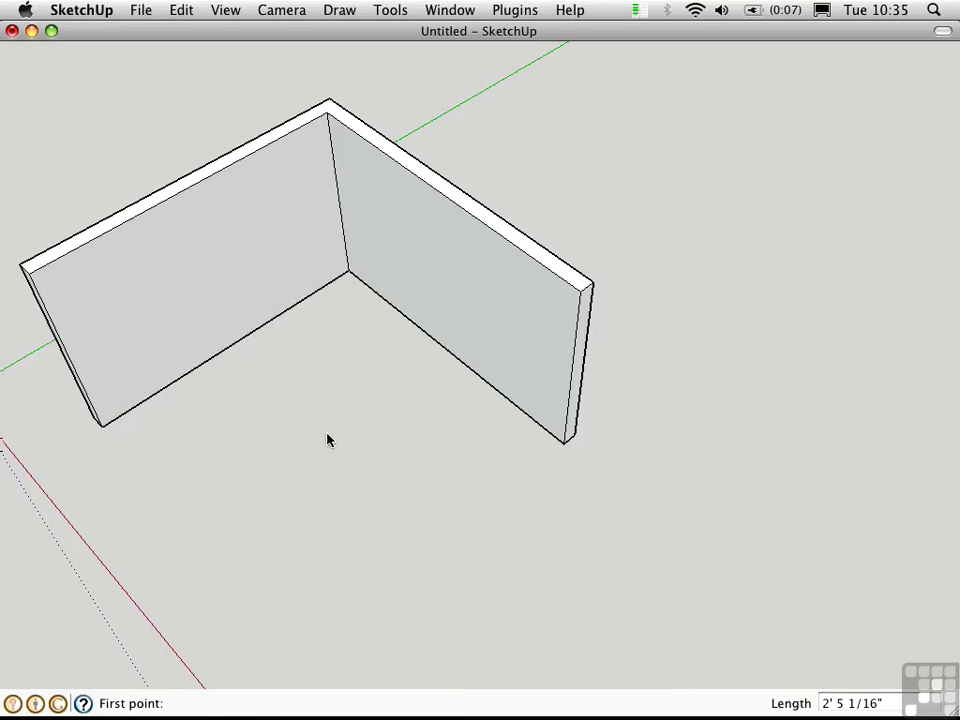
{"action": "mouse_move", "coordinate": [328, 440]}
{"action": "middle_mouse_down"}
{"action": "mouse_move", "coordinate": [274, 336]}
{"action": "mouse_move", "coordinate": [405, 302]}
{"action": "middle_mouse_up"}
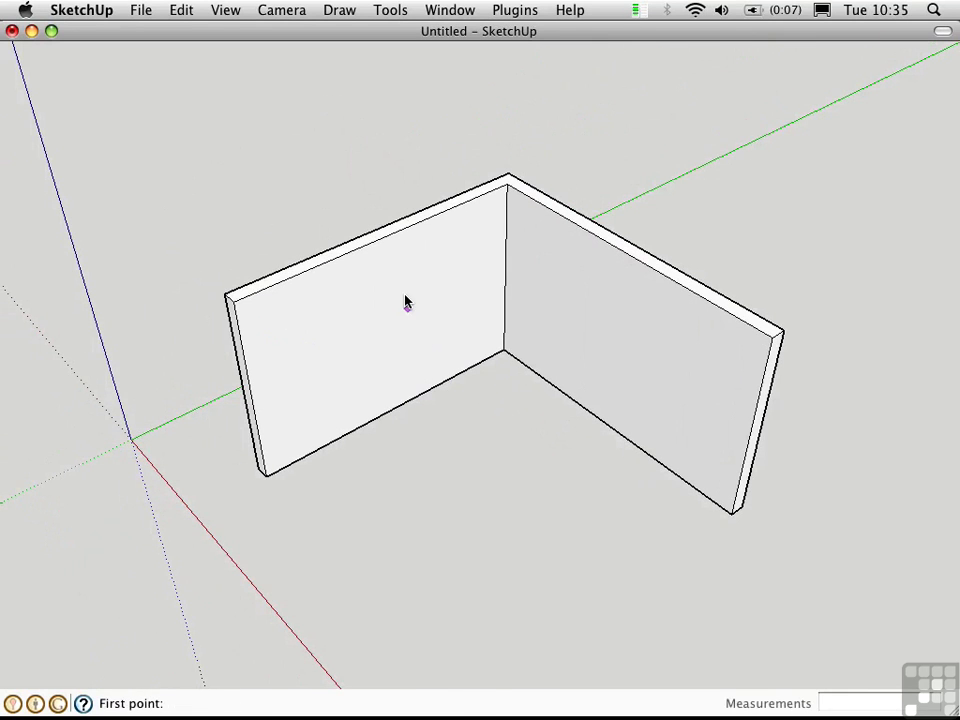
Step: Open the wall group for editing, select a face, then exit the group
{"action": "key", "text": "space"}
{"action": "left_click", "coordinate": [418, 290]}
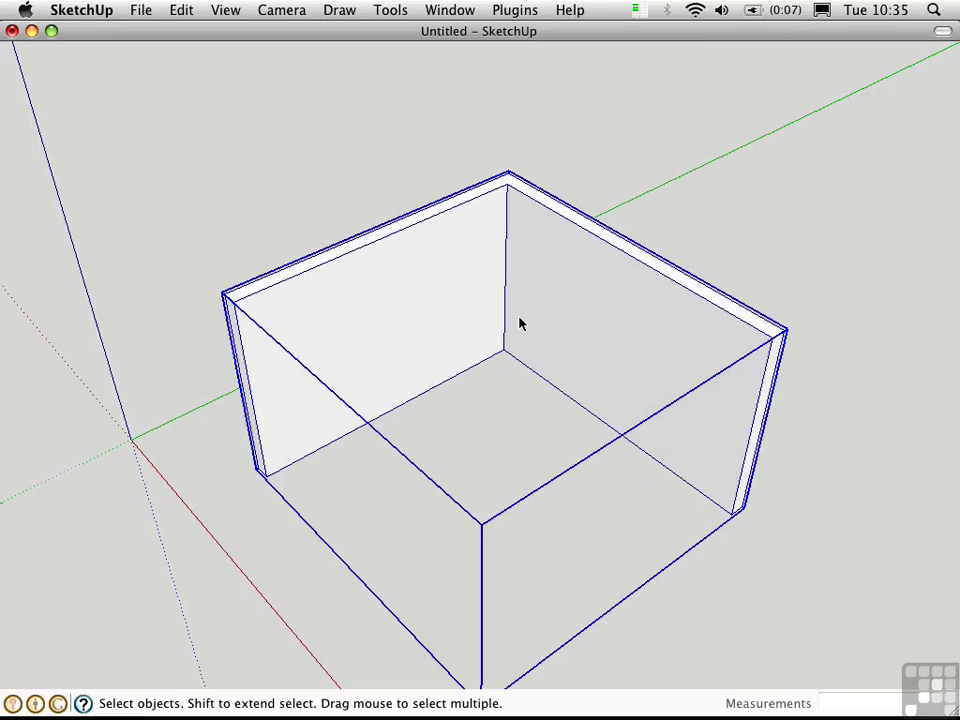
{"action": "double_click", "coordinate": [417, 293]}
{"action": "left_click", "coordinate": [397, 306]}
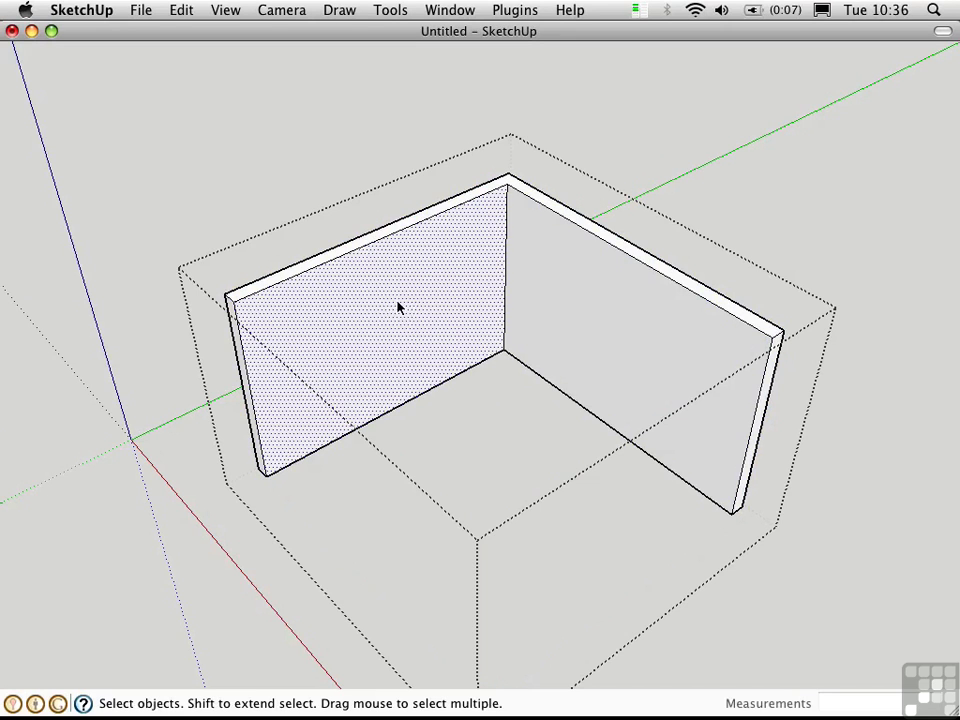
{"action": "left_click", "coordinate": [464, 453]}
{"action": "left_click", "coordinate": [250, 231]}
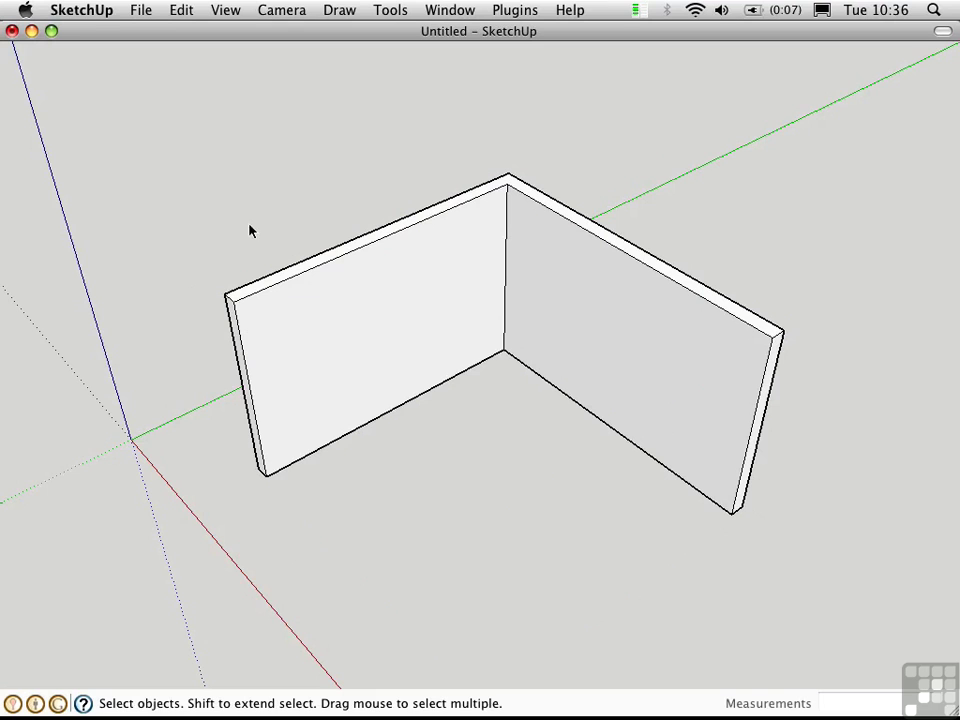
{"action": "middle_click_drag", "start_coordinate": [426, 388], "coordinate": [376, 391]}
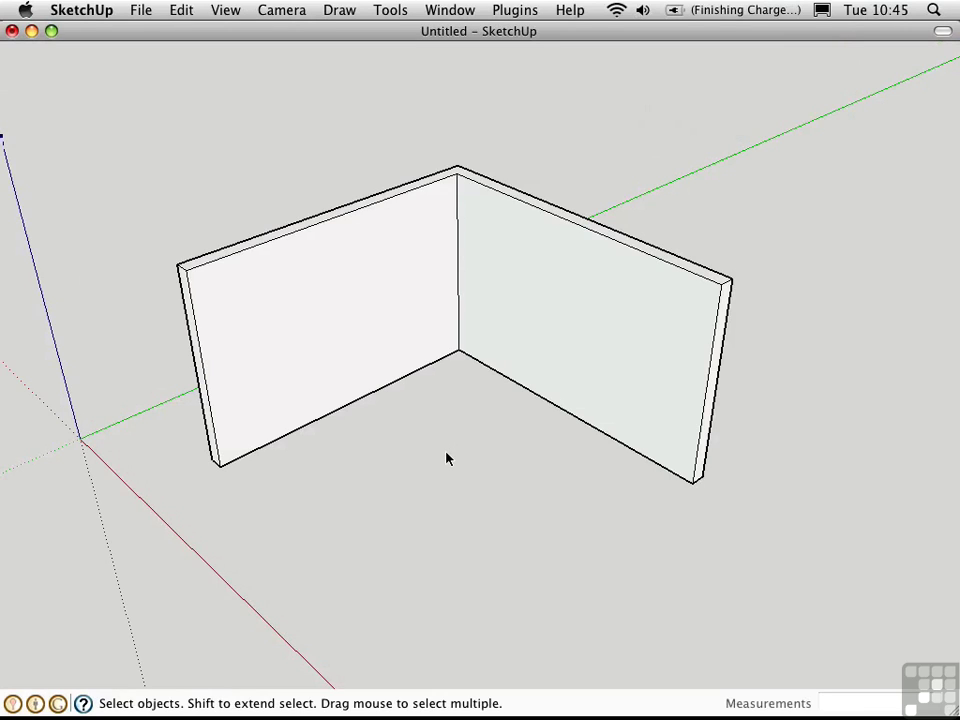
Step: Place a Tape Measure guide 3' up the long wall
{"action": "left_click", "coordinate": [365, 320]}
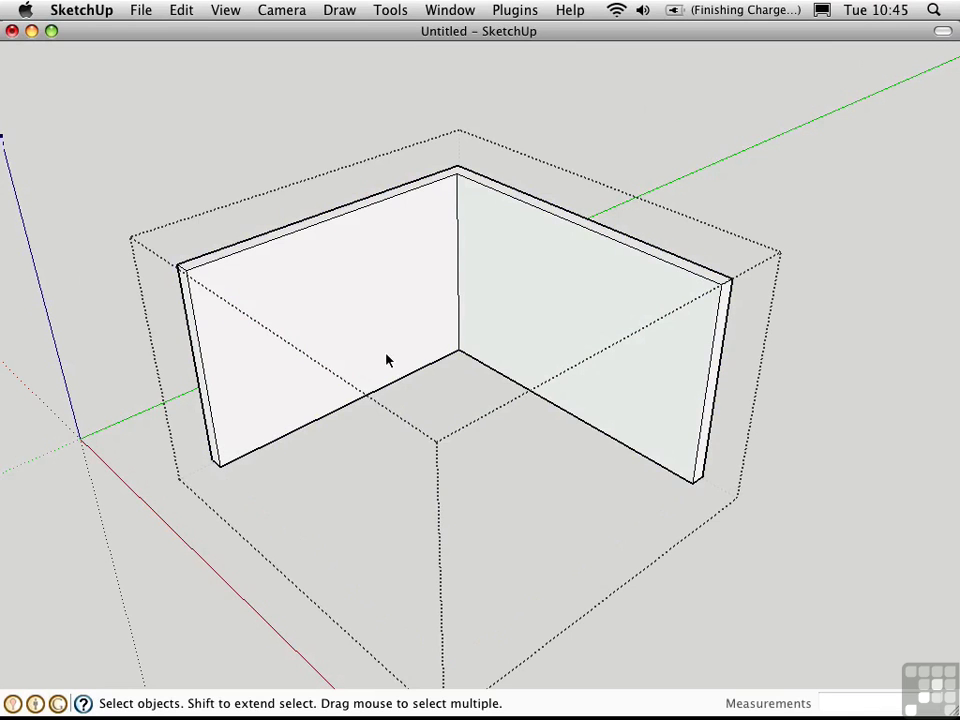
{"action": "mouse_move", "coordinate": [386, 360]}
{"action": "middle_mouse_down"}
{"action": "mouse_move", "coordinate": [390, 383]}
{"action": "mouse_move", "coordinate": [317, 403]}
{"action": "middle_mouse_up"}
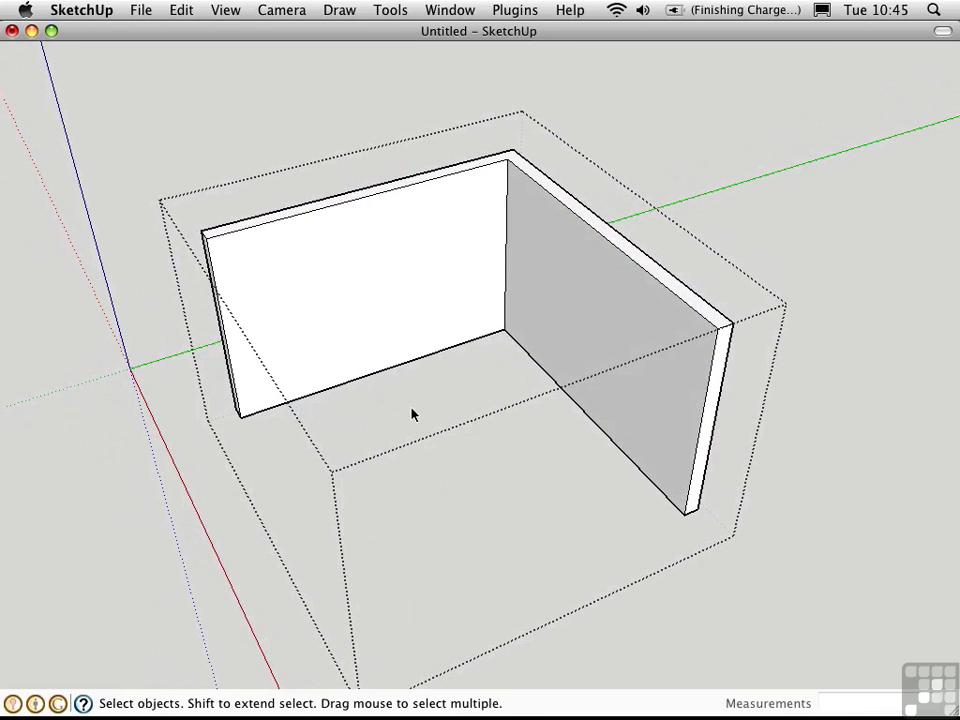
{"action": "key", "text": "t"}
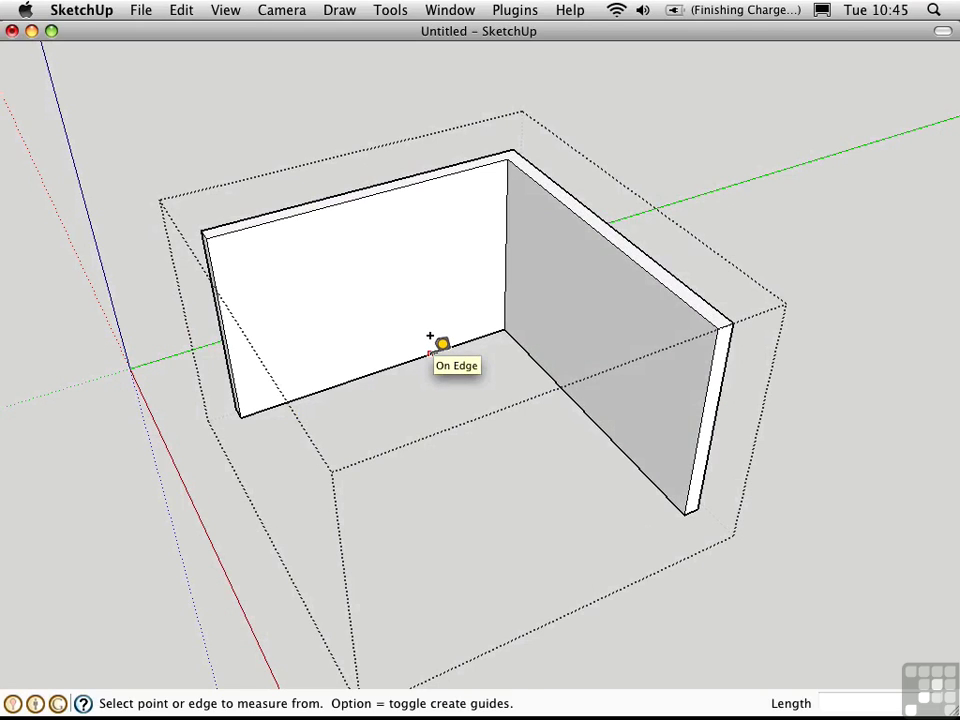
{"action": "left_click", "coordinate": [430, 352]}
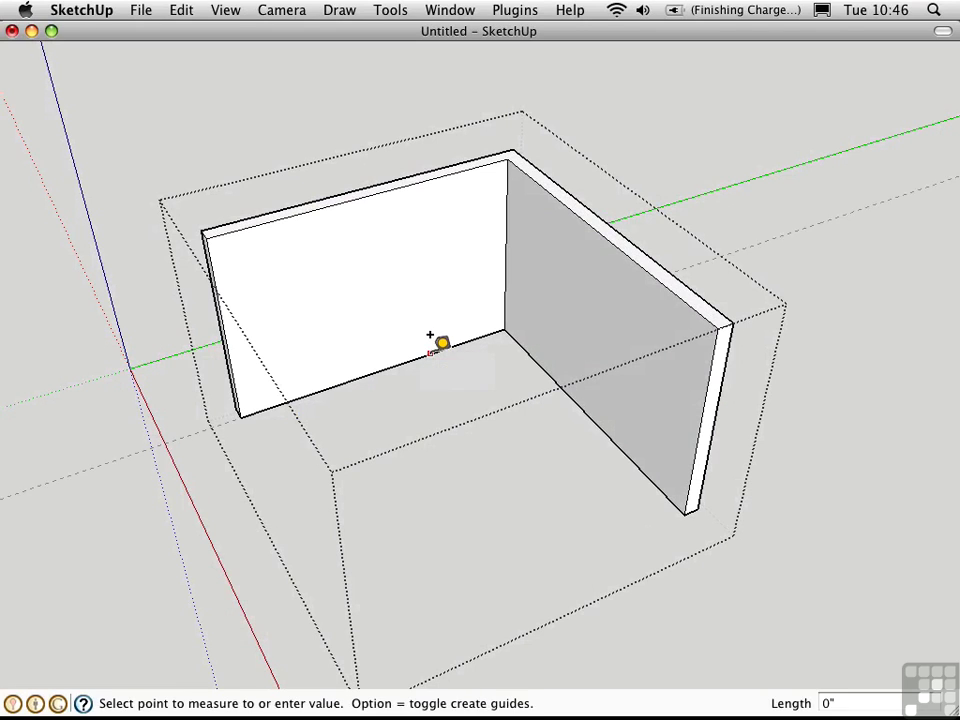
{"action": "left_click", "coordinate": [427, 277]}
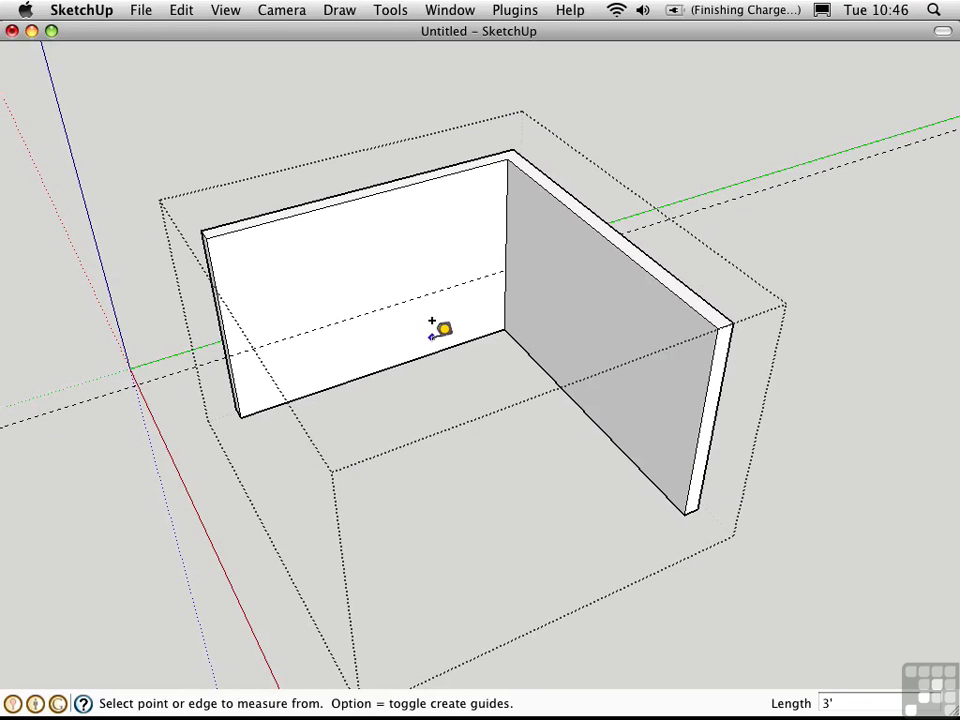
Step: Draw a 6' by 4' rectangle on the wall starting at the guide
{"action": "key", "text": "r"}
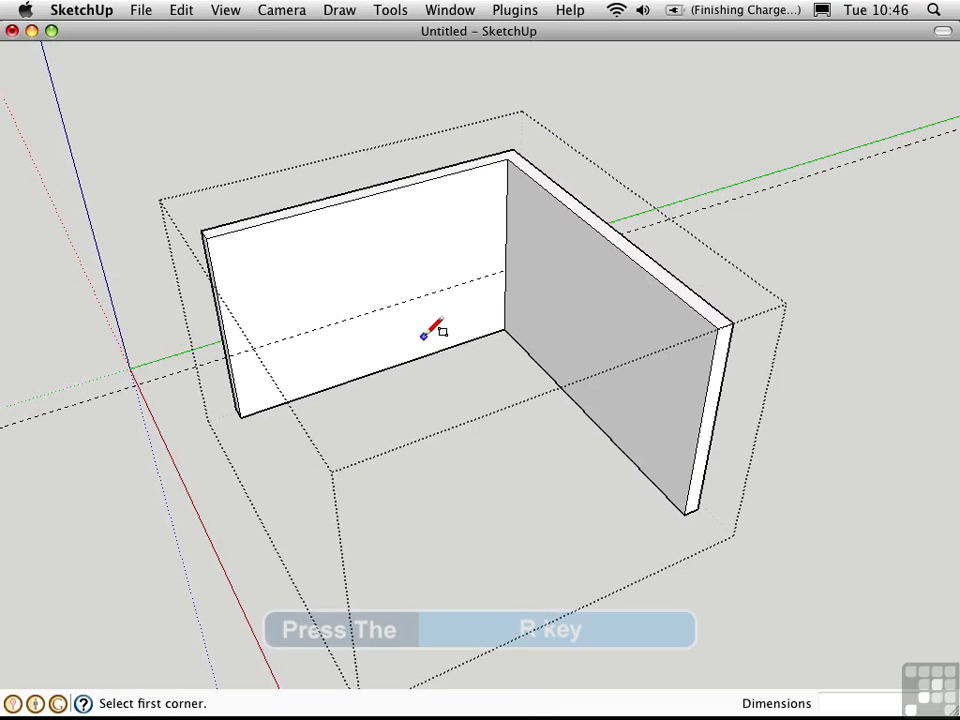
{"action": "left_click", "coordinate": [307, 331]}
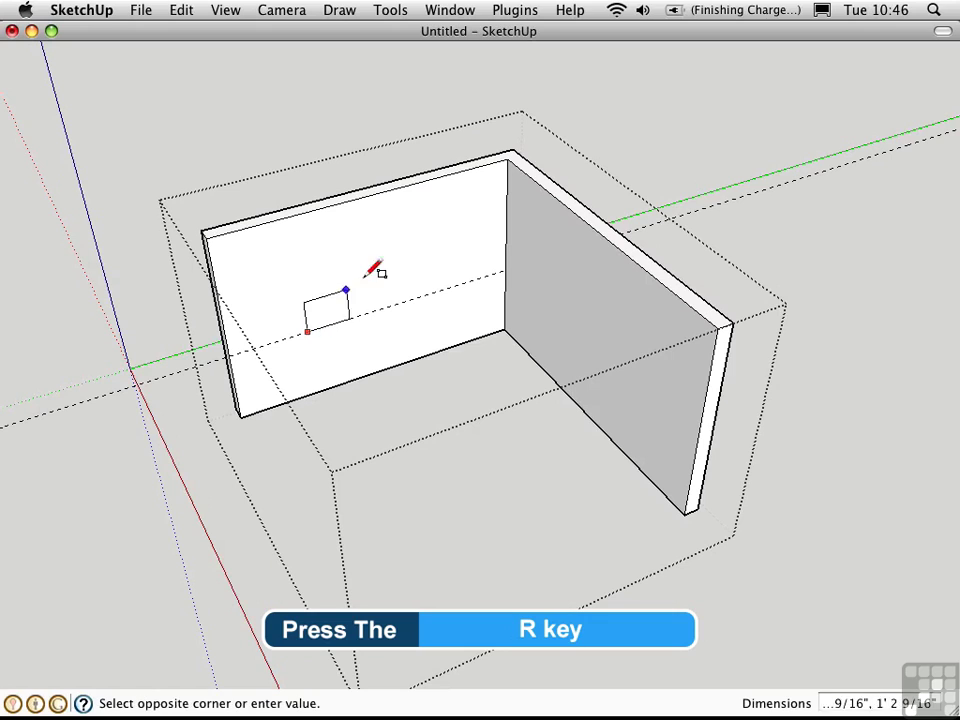
{"action": "left_click", "coordinate": [438, 195]}
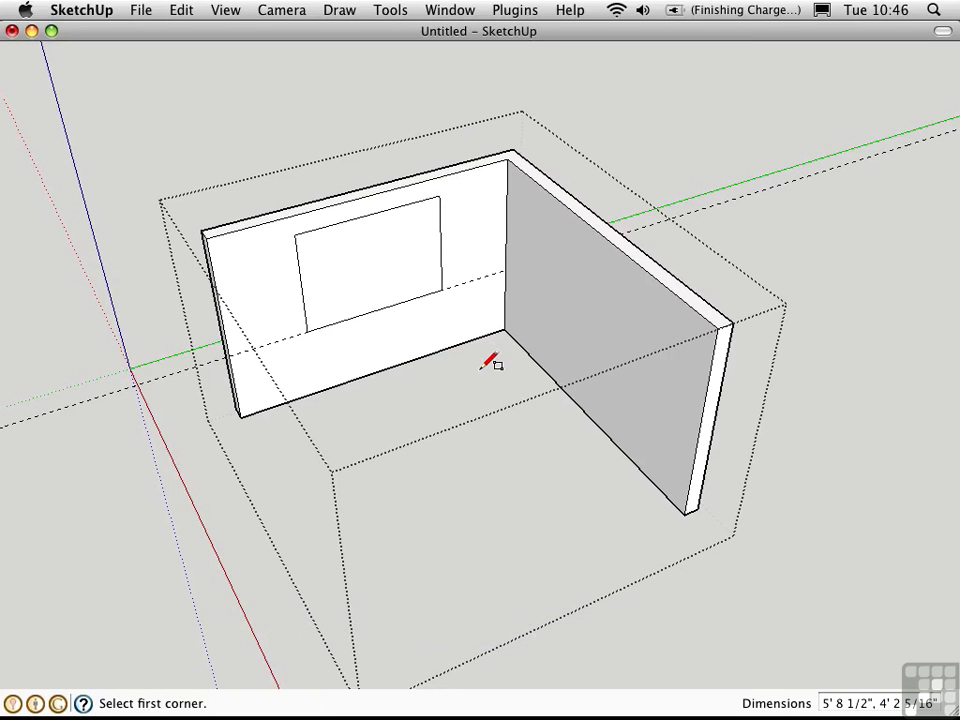
{"action": "type", "text": "6"}
{"action": "type", "text": "',4"}
{"action": "key", "text": "Return"}
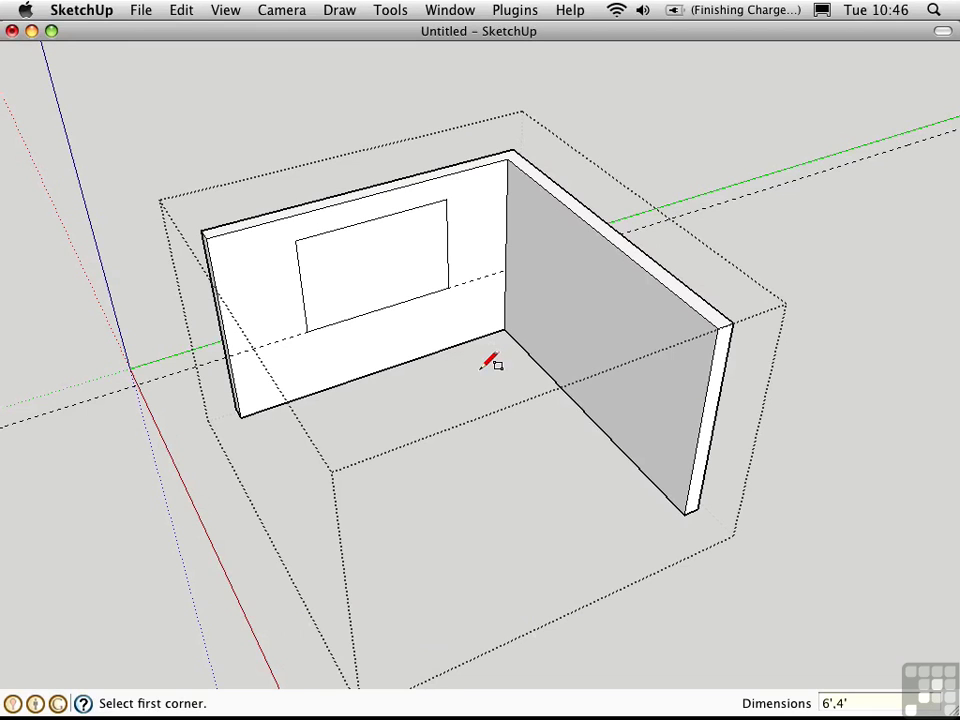
Step: Push/Pull the rectangle through the wall to open the window hole
{"action": "key", "text": "p"}
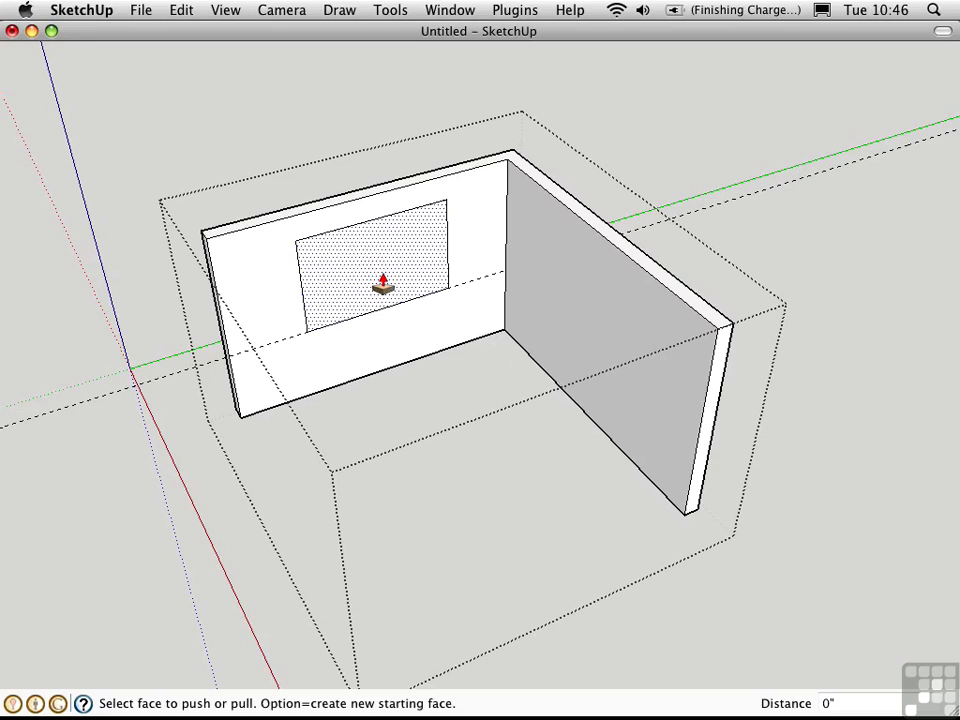
{"action": "left_click", "coordinate": [383, 285]}
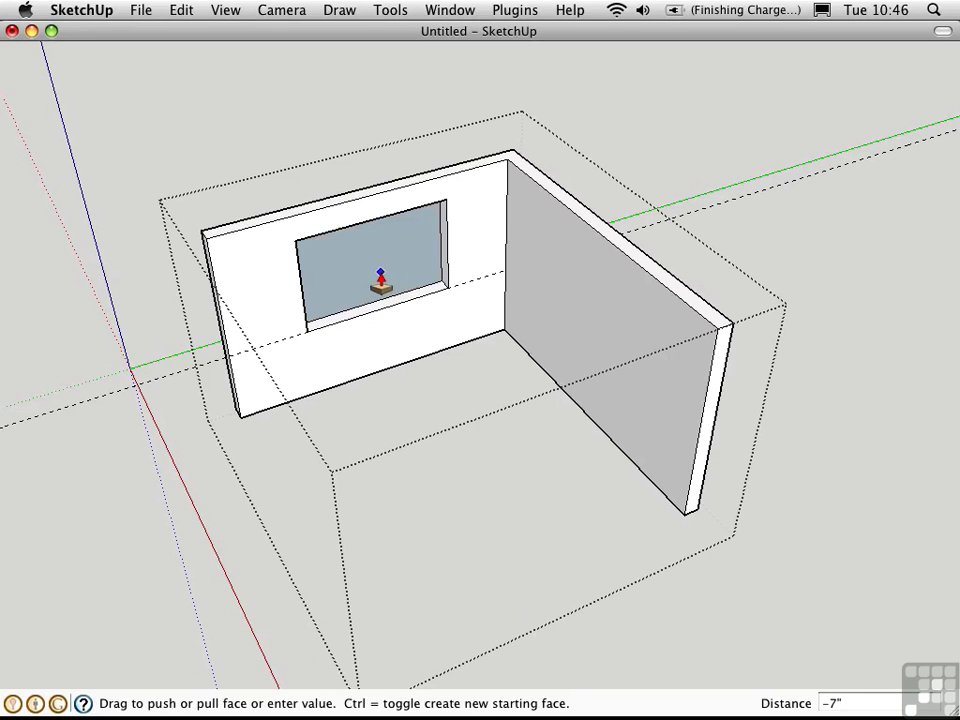
{"action": "left_click", "coordinate": [380, 284]}
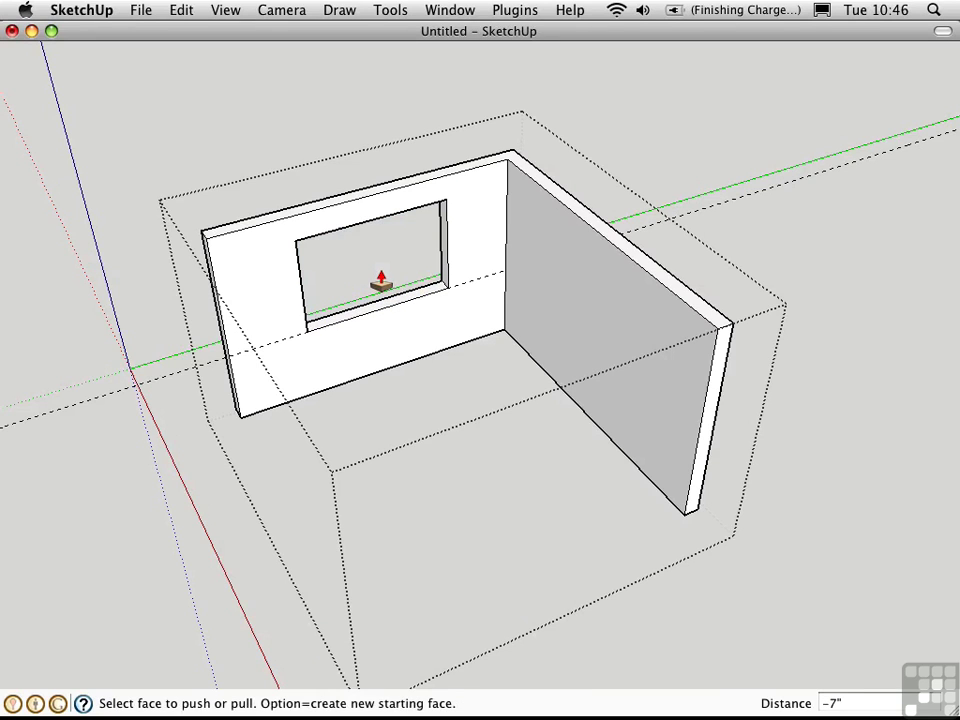
{"action": "key", "text": "space"}
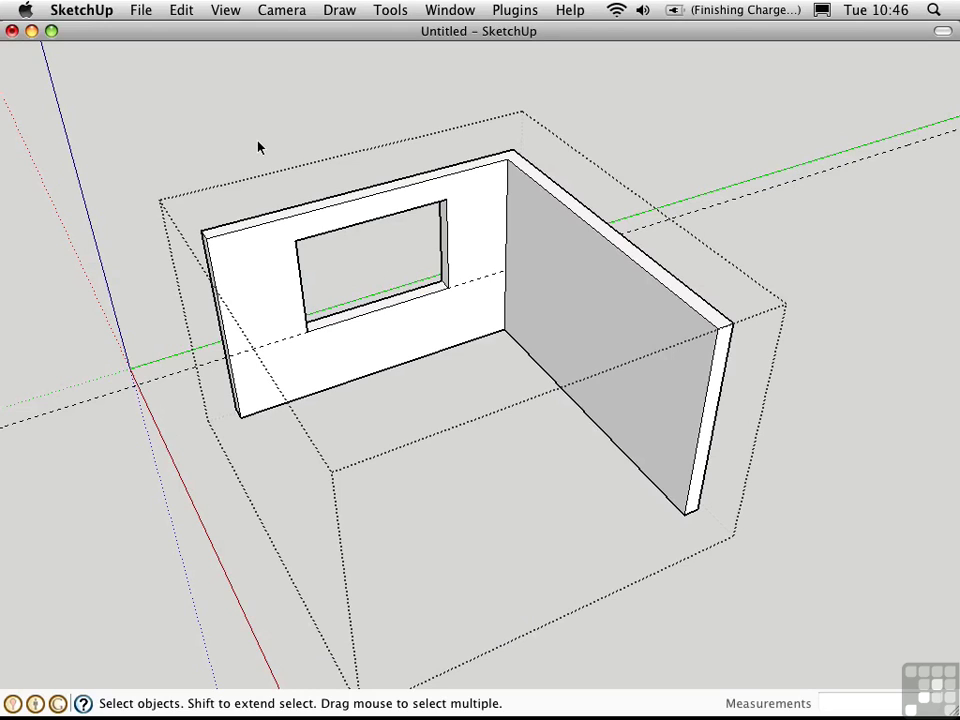
Step: Zoom in close on the window opening
{"action": "left_click", "coordinate": [254, 146]}
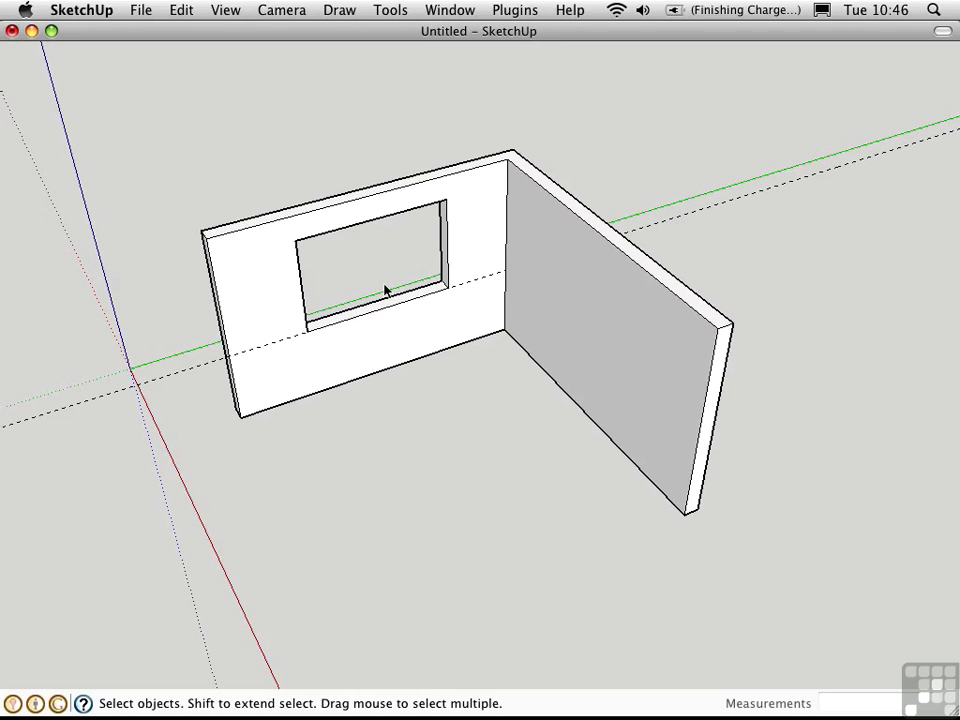
{"action": "key", "text": "z"}
{"action": "left_click_drag", "start_coordinate": [374, 316], "coordinate": [354, 146]}
{"action": "middle_click_drag", "start_coordinate": [362, 219], "coordinate": [435, 328], "text": "shift"}
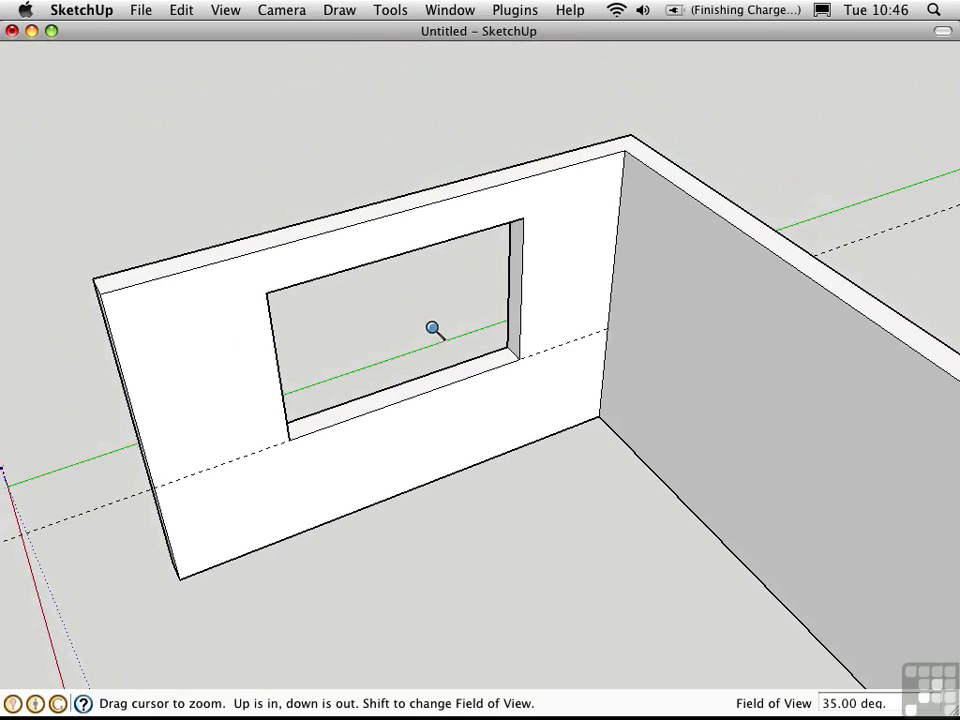
{"action": "mouse_move", "coordinate": [435, 328]}
{"action": "left_mouse_down"}
{"action": "mouse_move", "coordinate": [420, 169]}
{"action": "mouse_move", "coordinate": [411, 233]}
{"action": "left_mouse_up"}
{"action": "mouse_move", "coordinate": [411, 233]}
{"action": "middle_mouse_down", "text": "shift"}
{"action": "mouse_move", "coordinate": [394, 204]}
{"action": "mouse_move", "coordinate": [426, 242]}
{"action": "middle_mouse_up", "text": "shift"}
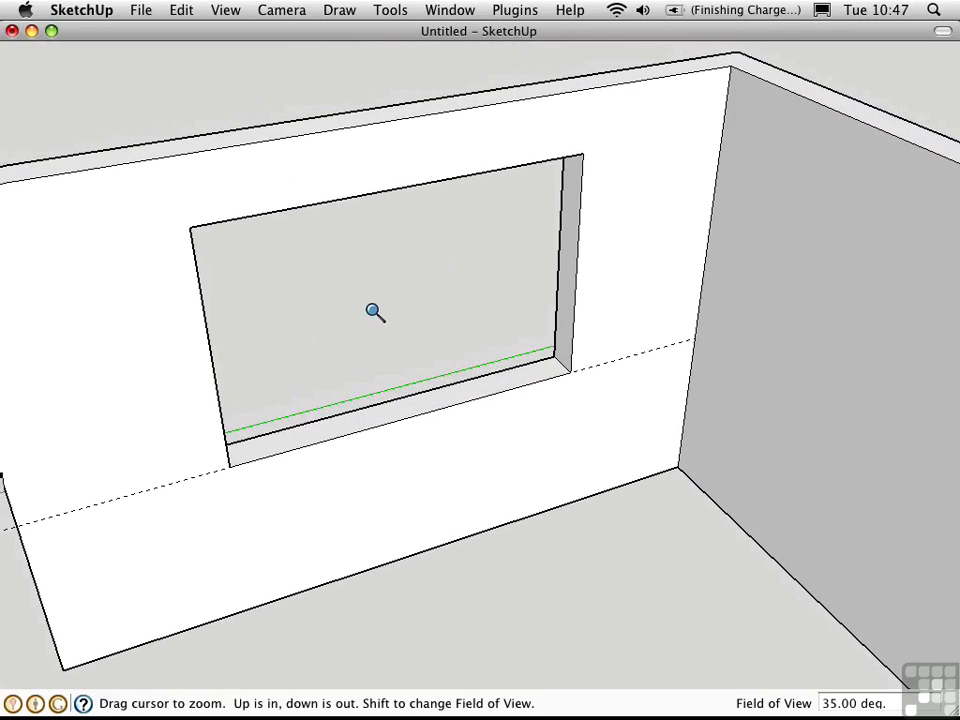
Step: Draw a rectangle from the opening's bottom-left to top-right corner
{"action": "key", "text": "r"}
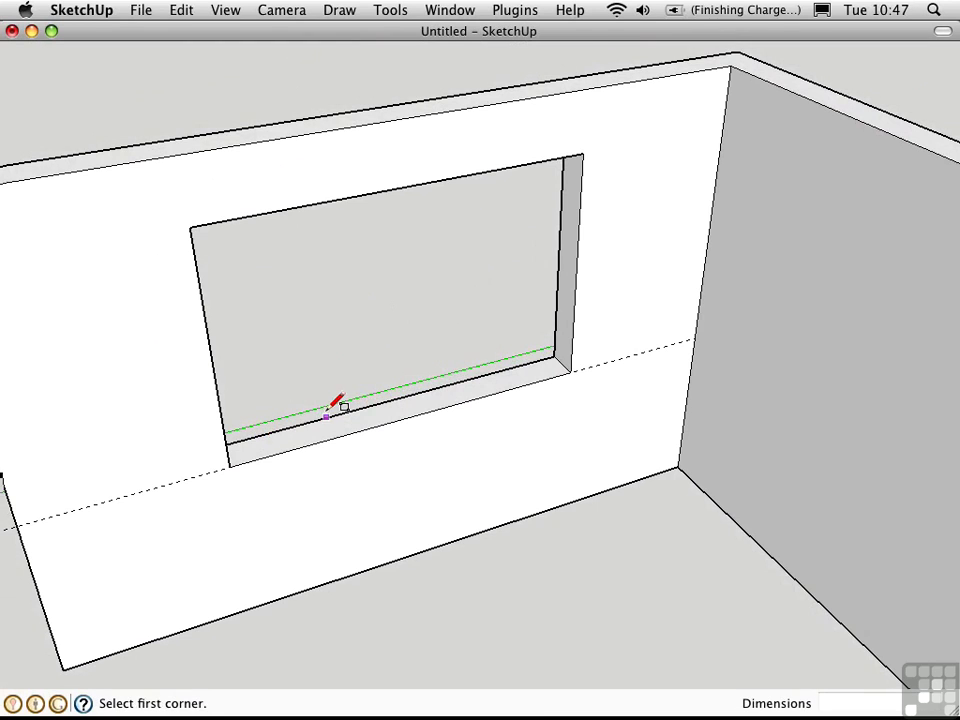
{"action": "mouse_move", "coordinate": [336, 399]}
{"action": "middle_mouse_down"}
{"action": "mouse_move", "coordinate": [137, 418]}
{"action": "mouse_move", "coordinate": [214, 334]}
{"action": "middle_mouse_up"}
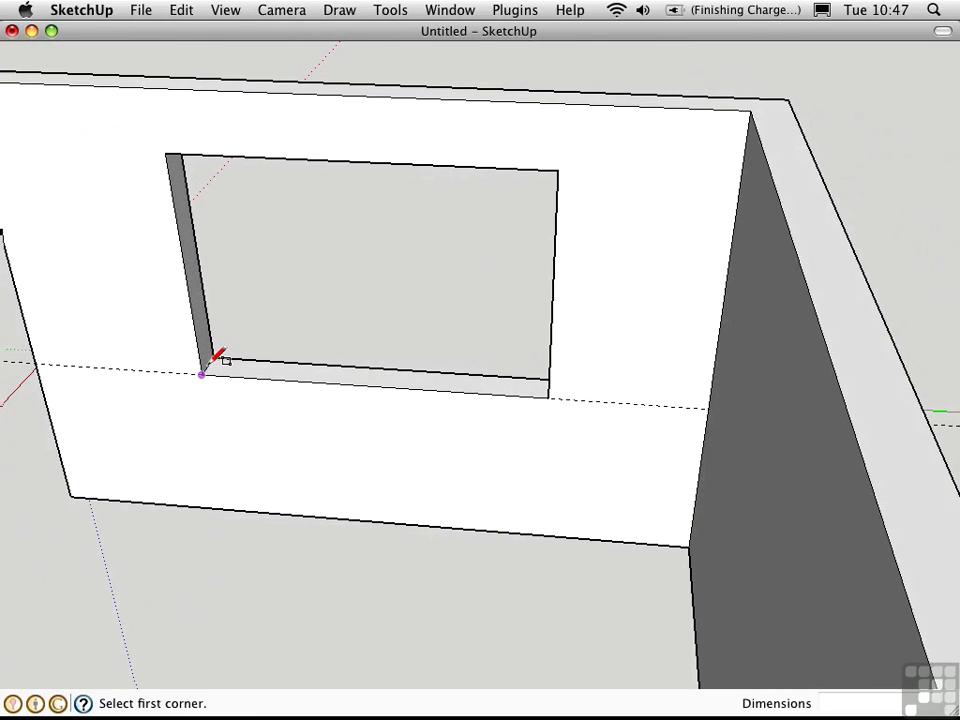
{"action": "scroll", "coordinate": [200, 360], "scroll_direction": "up", "scroll_amount": 2}
{"action": "scroll", "coordinate": [200, 357], "scroll_direction": "up", "scroll_amount": 1}
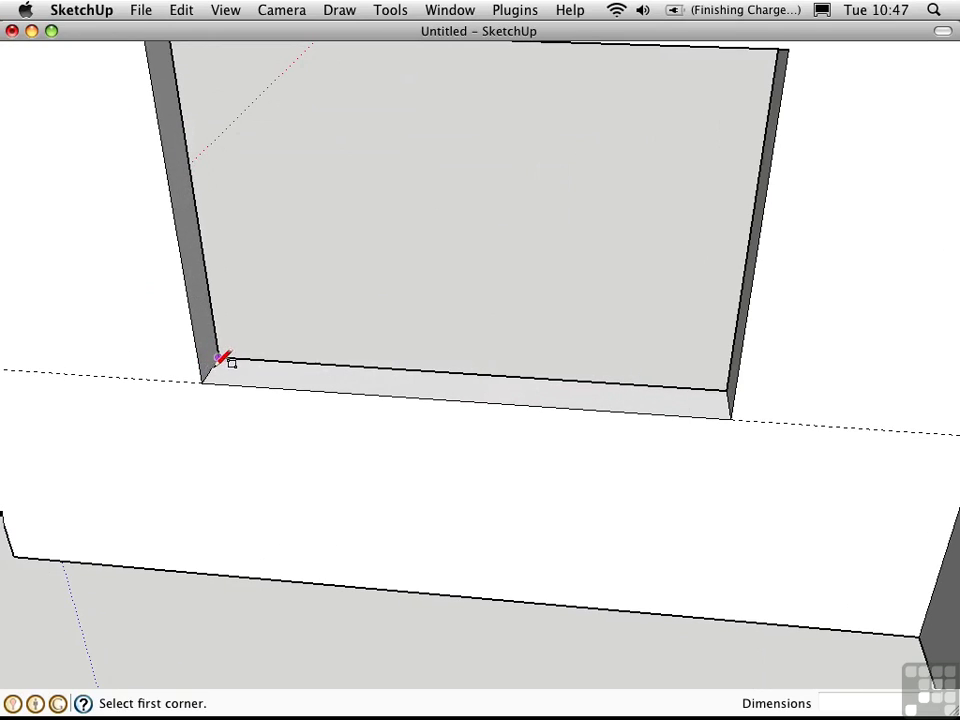
{"action": "left_click", "coordinate": [216, 364]}
{"action": "mouse_move", "coordinate": [216, 364]}
{"action": "middle_mouse_down"}
{"action": "mouse_move", "coordinate": [444, 270]}
{"action": "mouse_move", "coordinate": [661, 135]}
{"action": "mouse_move", "coordinate": [615, 103]}
{"action": "mouse_move", "coordinate": [480, 321]}
{"action": "mouse_move", "coordinate": [514, 285]}
{"action": "mouse_move", "coordinate": [555, 196]}
{"action": "mouse_move", "coordinate": [525, 208]}
{"action": "middle_mouse_up"}
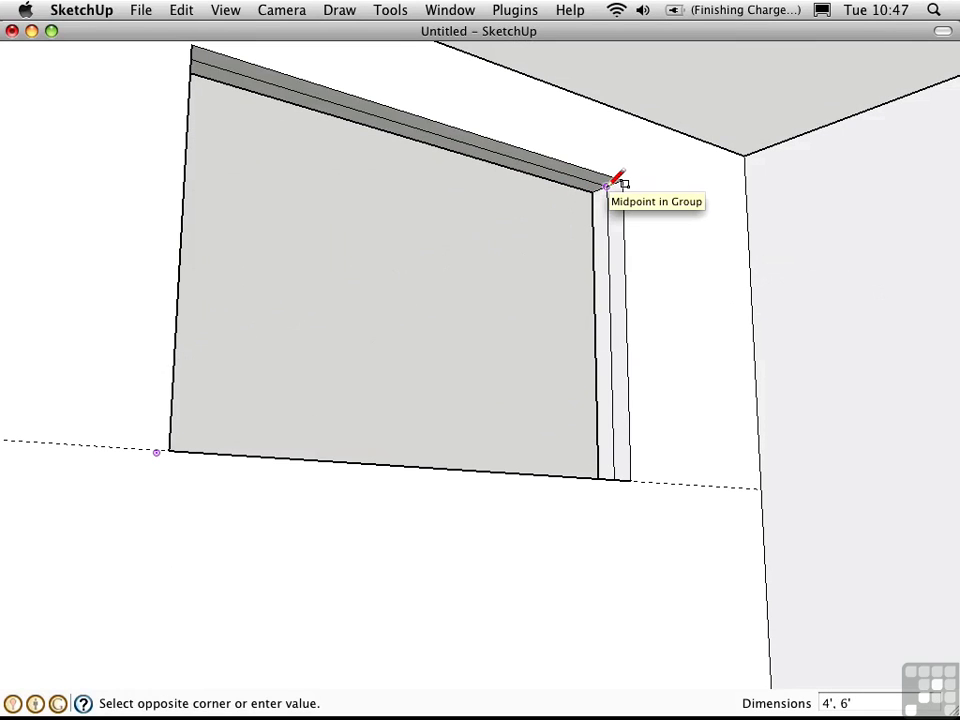
{"action": "left_click", "coordinate": [607, 186]}
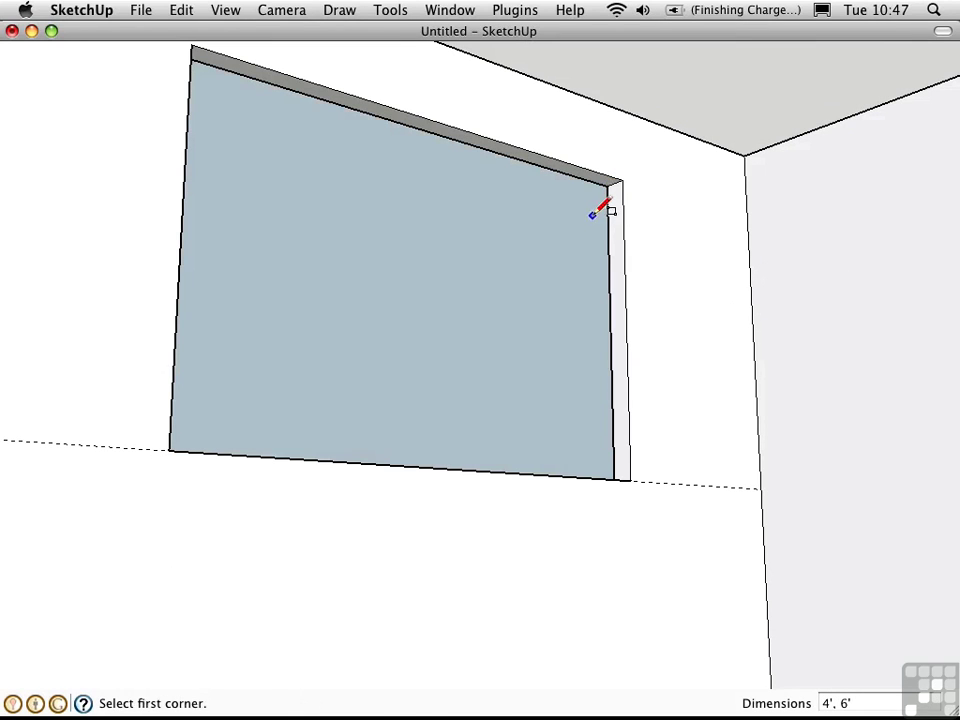
{"action": "key", "text": "space"}
Step: Toggle X-ray and orbit to check the new face inside the opening
{"action": "mouse_move", "coordinate": [486, 302]}
{"action": "middle_mouse_down"}
{"action": "mouse_move", "coordinate": [446, 296]}
{"action": "mouse_move", "coordinate": [257, 401]}
{"action": "mouse_move", "coordinate": [55, 480]}
{"action": "mouse_move", "coordinate": [62, 474]}
{"action": "middle_mouse_up"}
{"action": "key", "text": "x"}
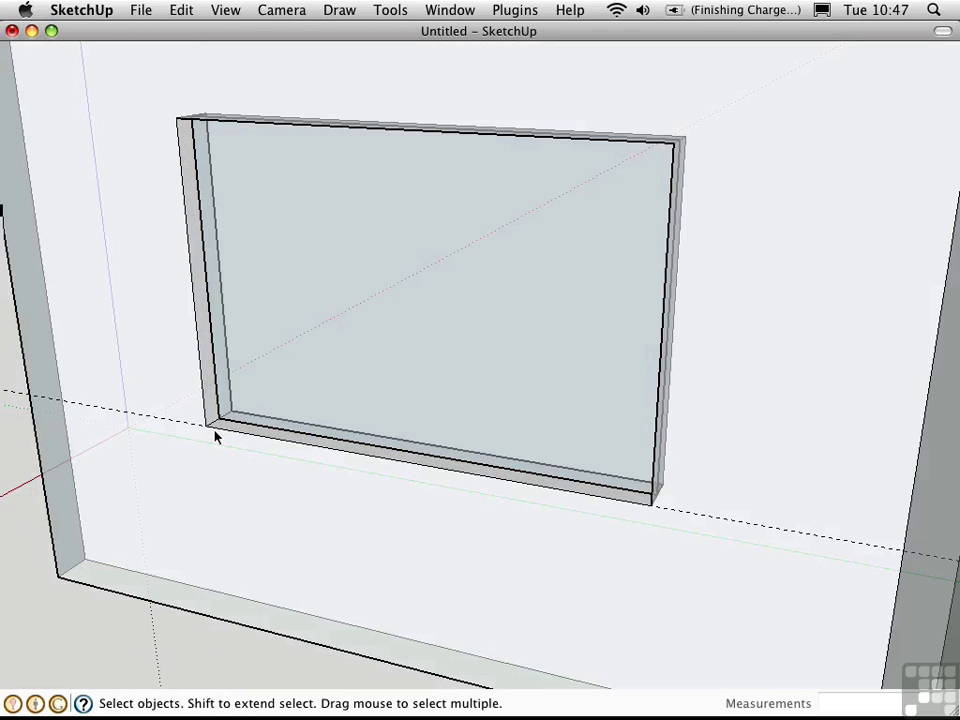
{"action": "key", "text": "x"}
{"action": "middle_click_drag", "start_coordinate": [213, 432], "coordinate": [480, 417]}
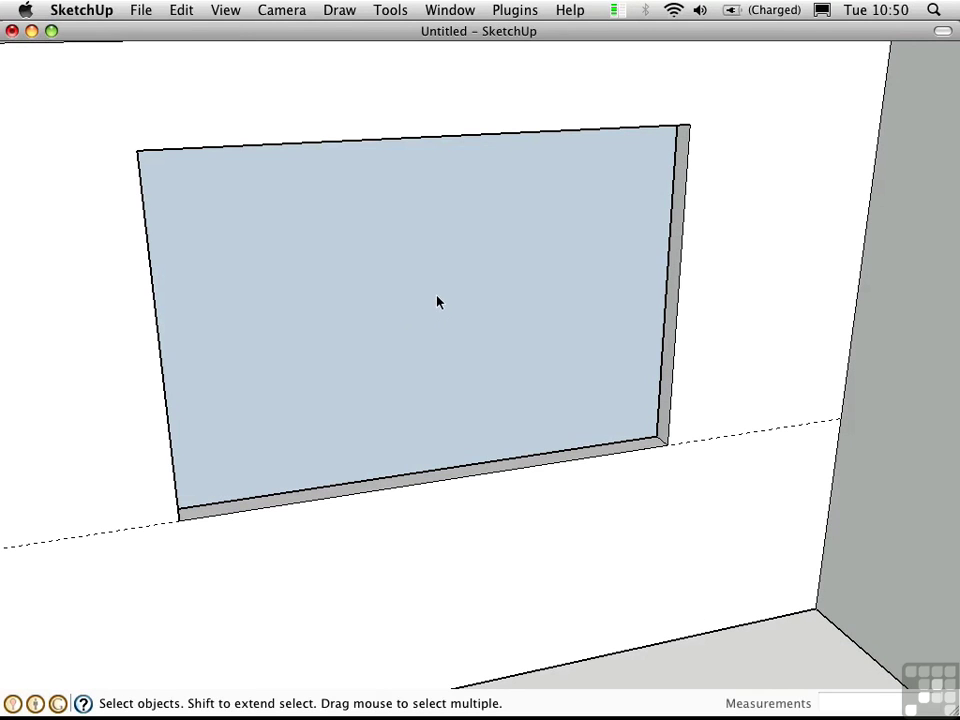
Step: Reverse the opening face and Windowize it with 2 rows and 2 columns
{"action": "right_click", "coordinate": [437, 301]}
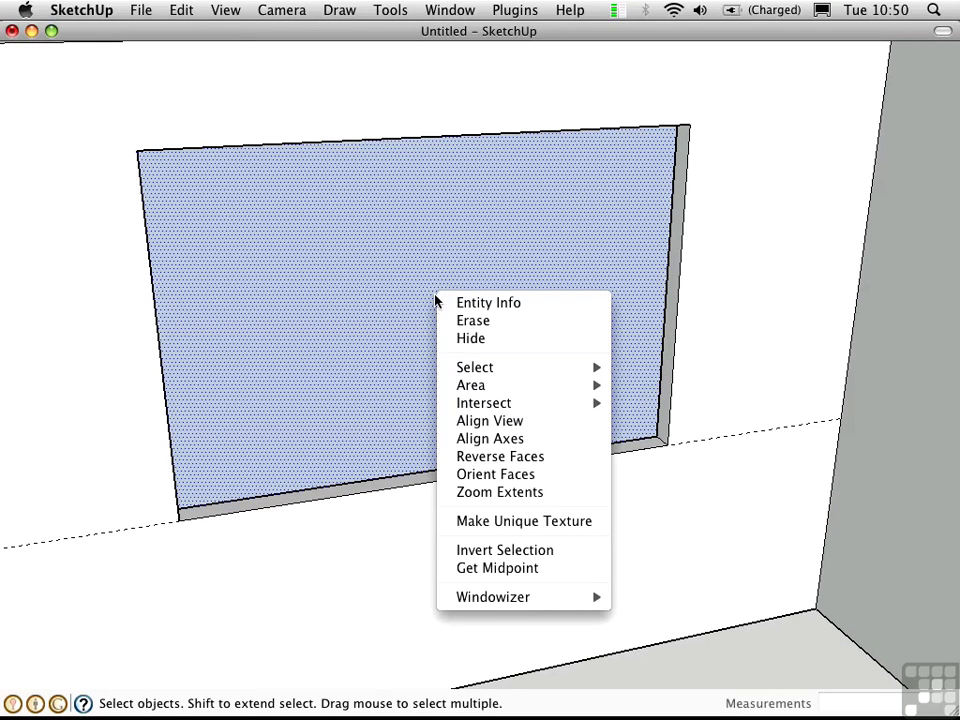
{"action": "left_click", "coordinate": [458, 456]}
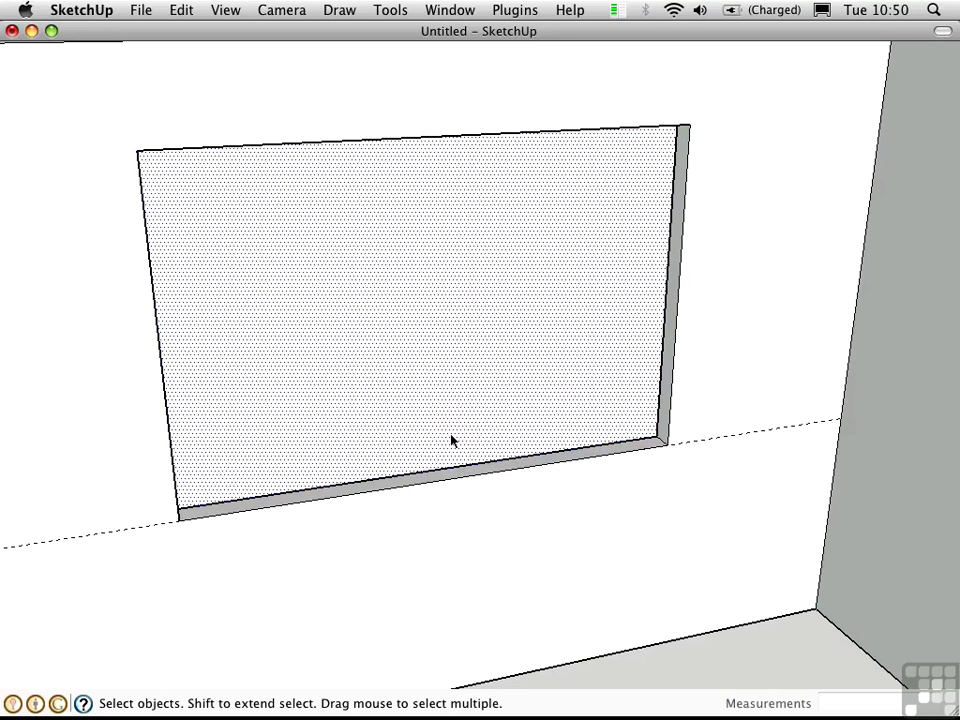
{"action": "right_click", "coordinate": [432, 258]}
{"action": "mouse_move", "coordinate": [488, 557]}
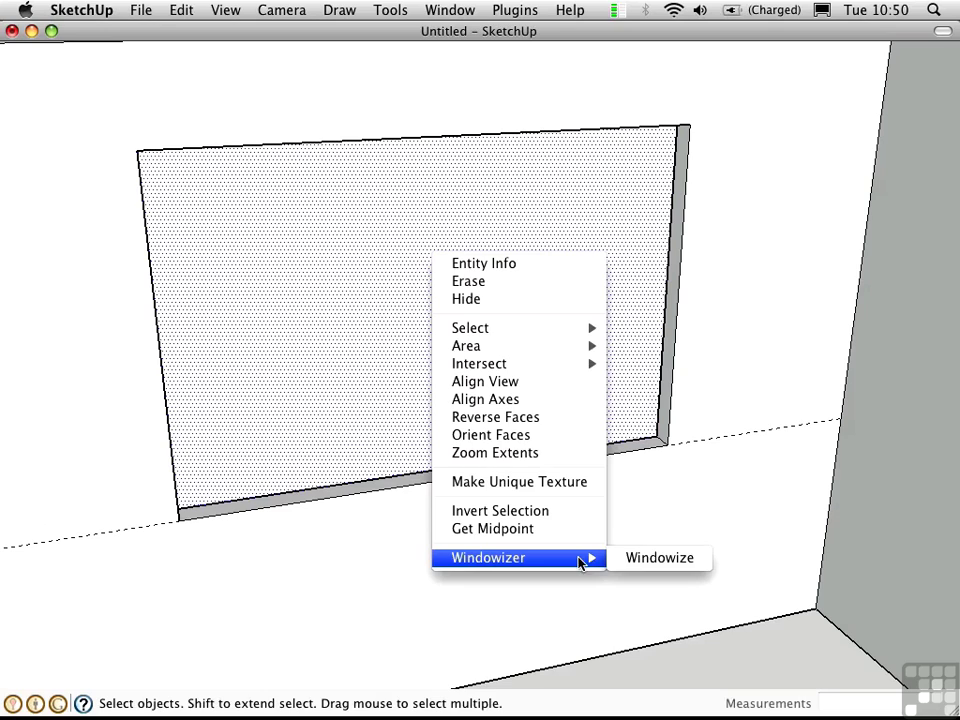
{"action": "left_click", "coordinate": [645, 560]}
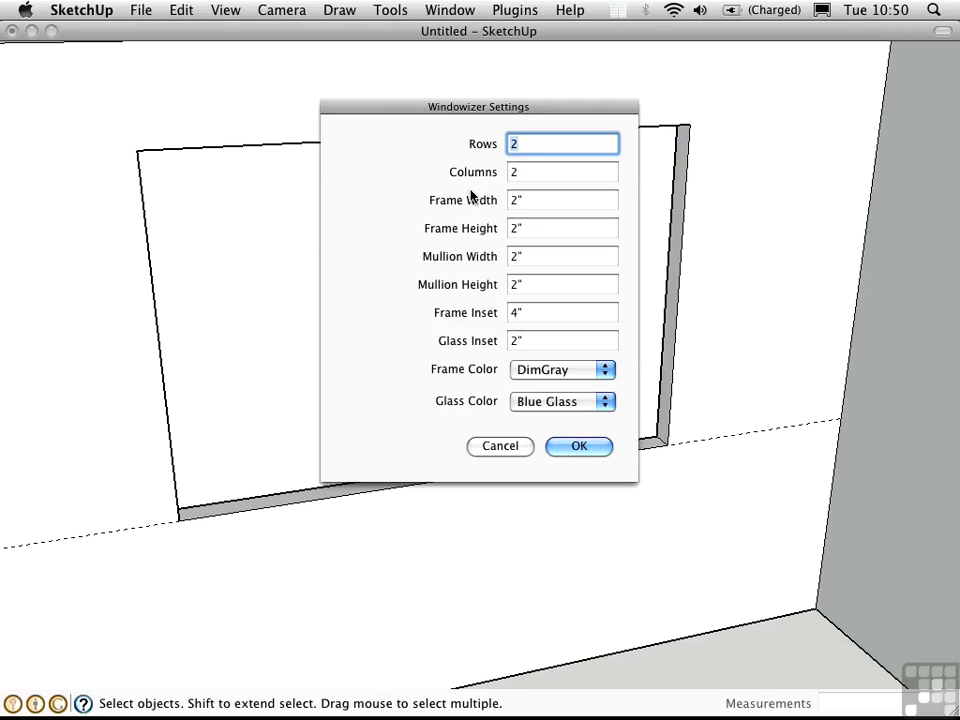
{"action": "left_click", "coordinate": [578, 447]}
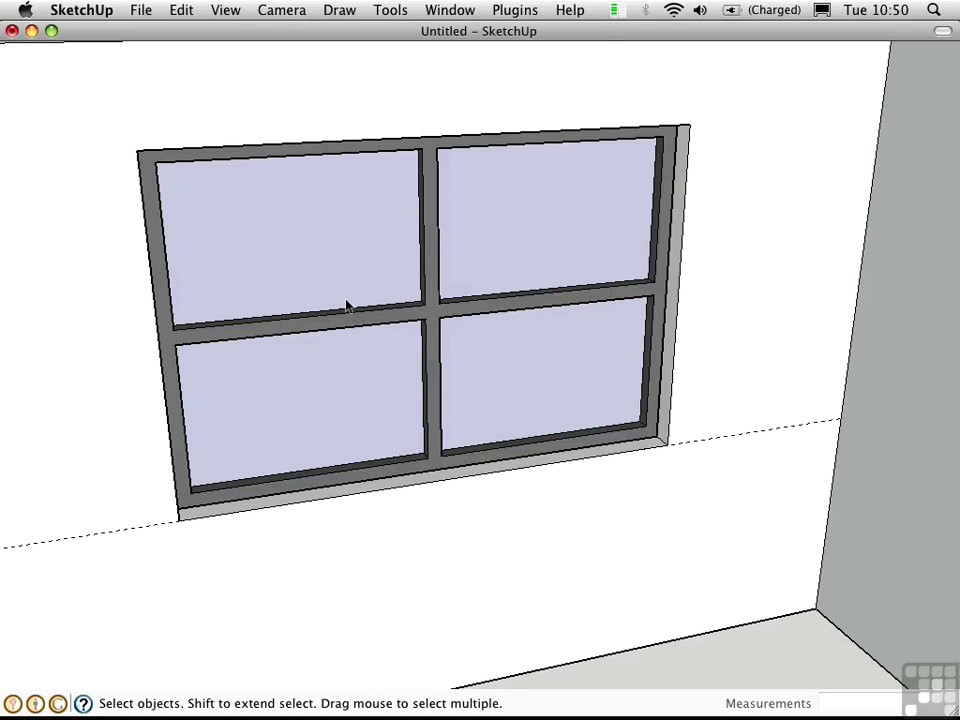
{"action": "middle_click_drag", "start_coordinate": [147, 320], "coordinate": [280, 372]}
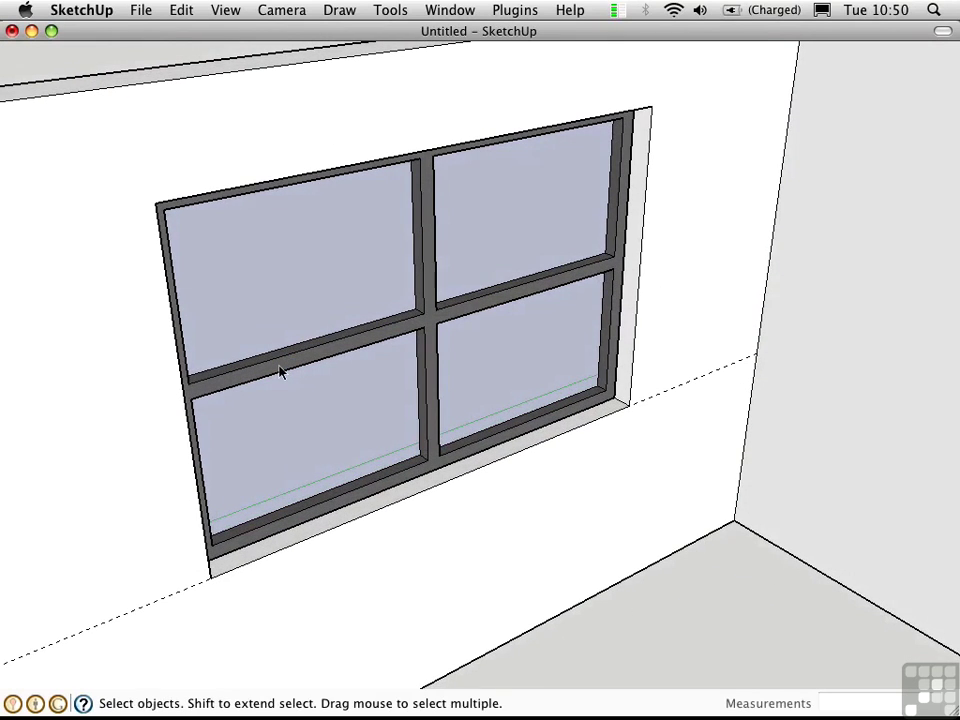
{"action": "mouse_move", "coordinate": [102, 279]}
{"action": "middle_mouse_down"}
{"action": "mouse_move", "coordinate": [244, 309]}
{"action": "mouse_move", "coordinate": [570, 294]}
{"action": "mouse_move", "coordinate": [789, 226]}
{"action": "mouse_move", "coordinate": [814, 229]}
{"action": "middle_mouse_up"}
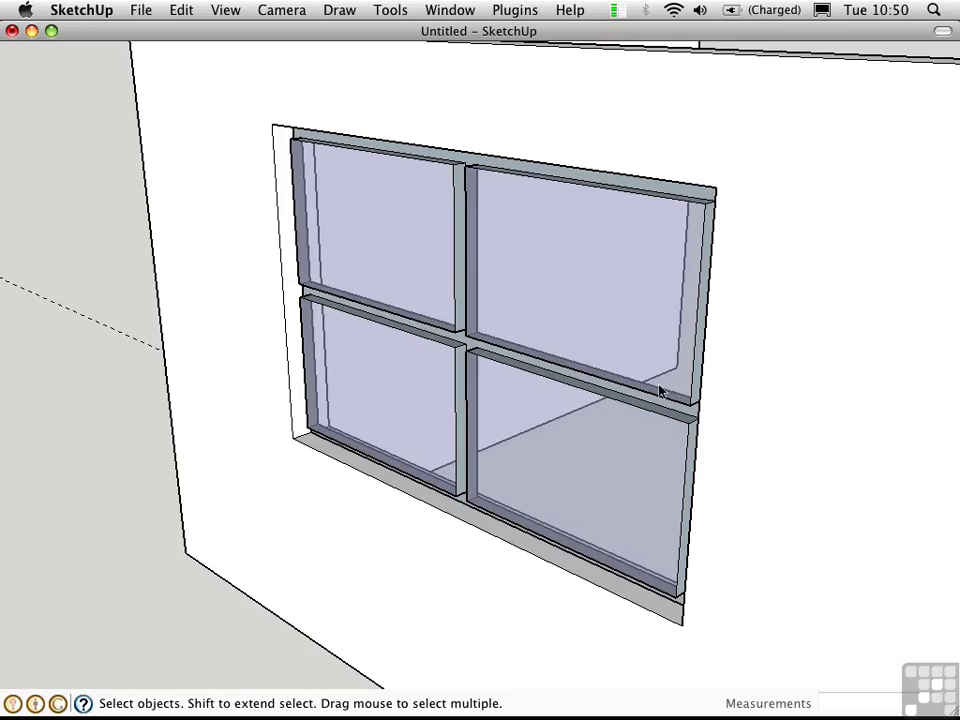
{"action": "mouse_move", "coordinate": [659, 390]}
{"action": "middle_mouse_down"}
{"action": "mouse_move", "coordinate": [324, 405]}
{"action": "mouse_move", "coordinate": [60, 379]}
{"action": "middle_mouse_up"}
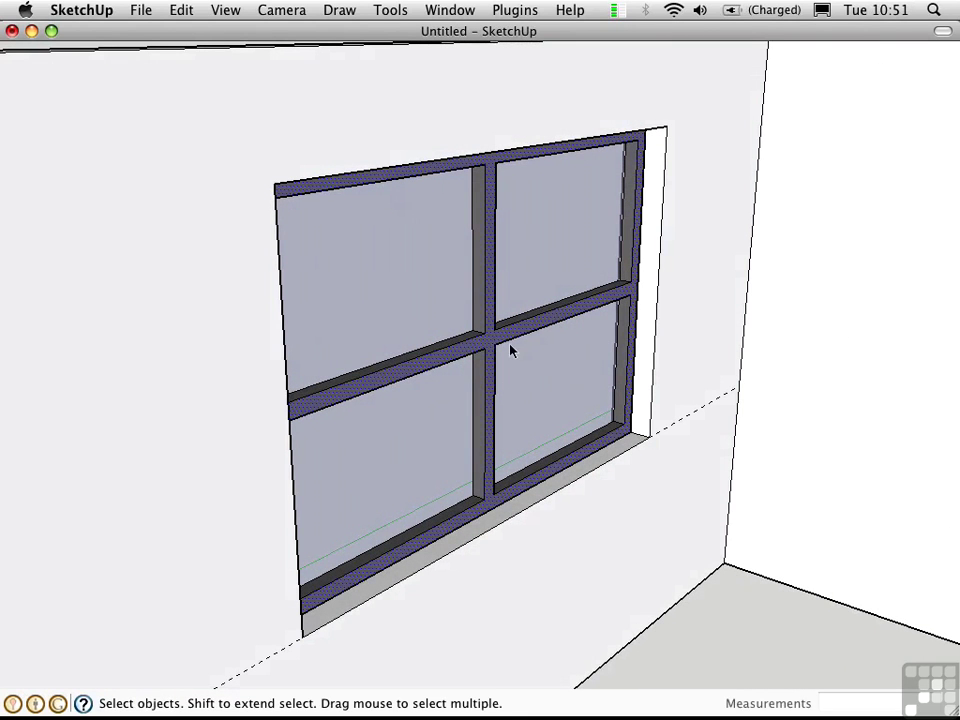
Step: Move-copy the window frame 2" deeper and orbit to check it
{"action": "key", "text": "m"}
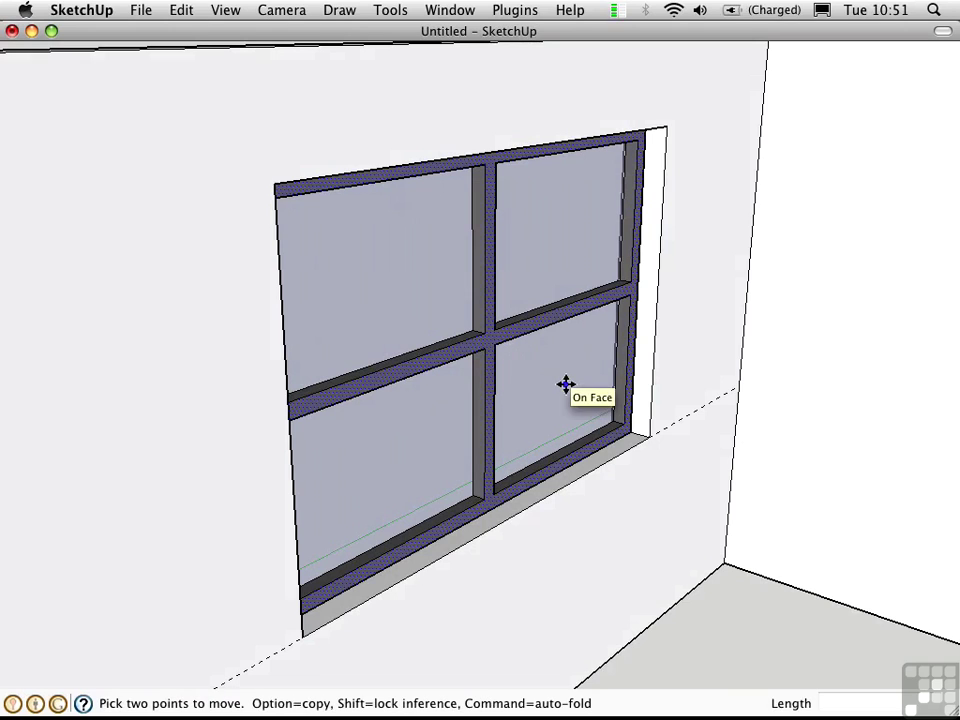
{"action": "left_click", "coordinate": [624, 422], "text": "alt"}
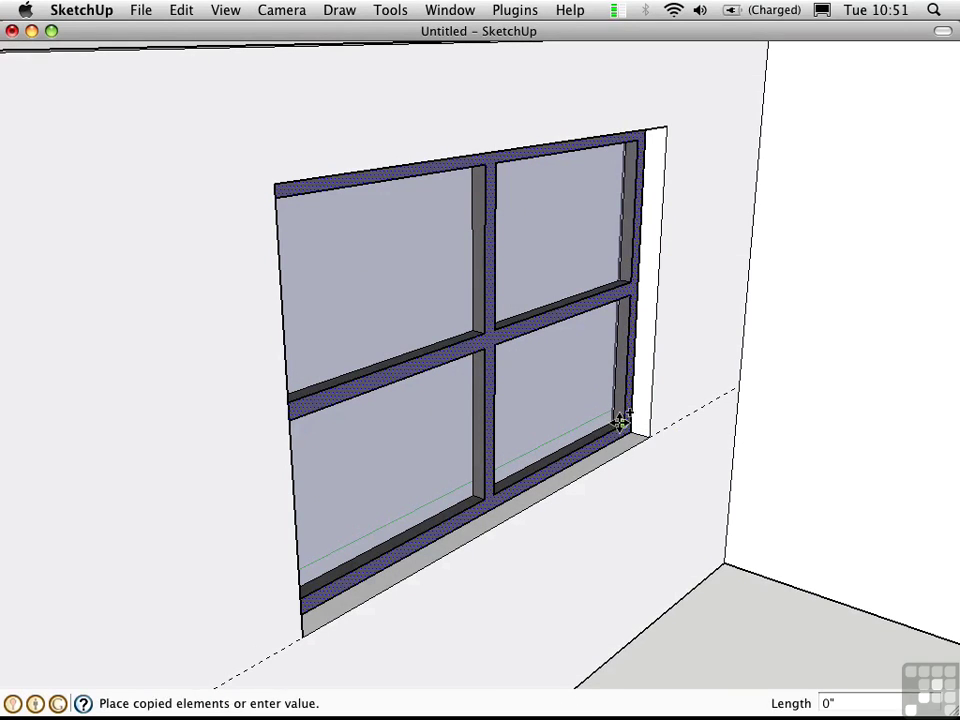
{"action": "key", "text": "Return"}
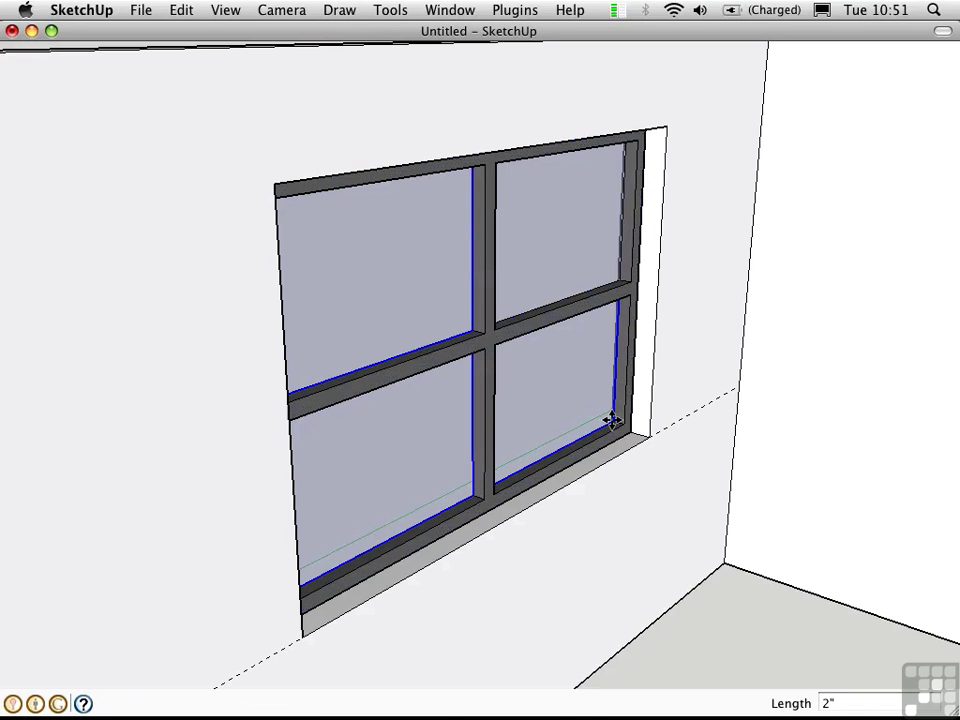
{"action": "mouse_move", "coordinate": [364, 343]}
{"action": "middle_mouse_down"}
{"action": "mouse_move", "coordinate": [726, 341]}
{"action": "mouse_move", "coordinate": [879, 354]}
{"action": "middle_mouse_up"}
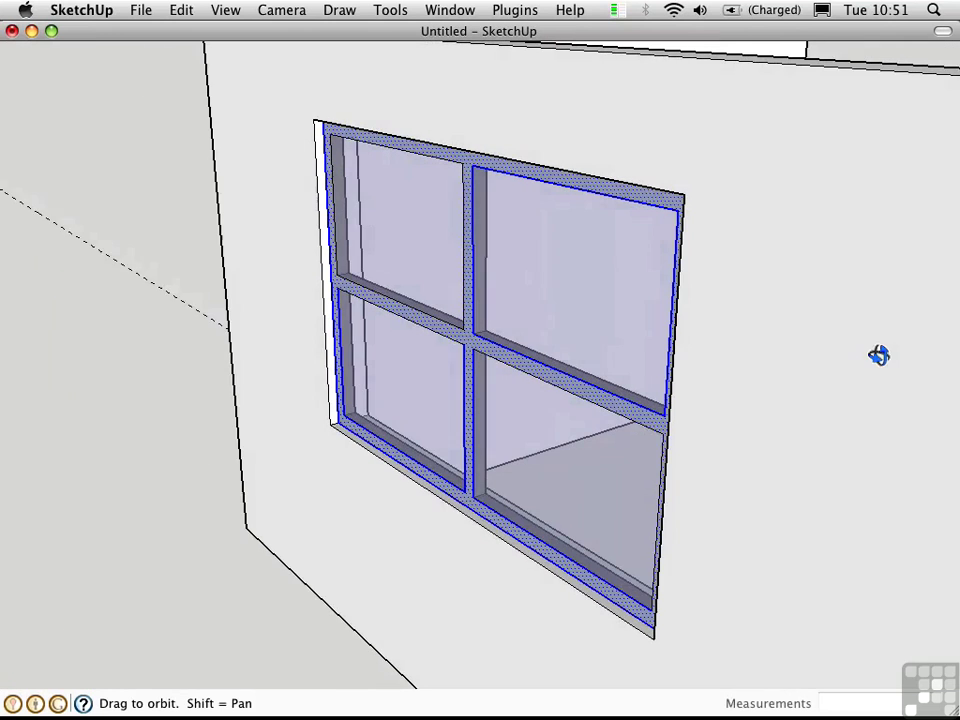
{"action": "middle_click_drag", "start_coordinate": [671, 328], "coordinate": [467, 334]}
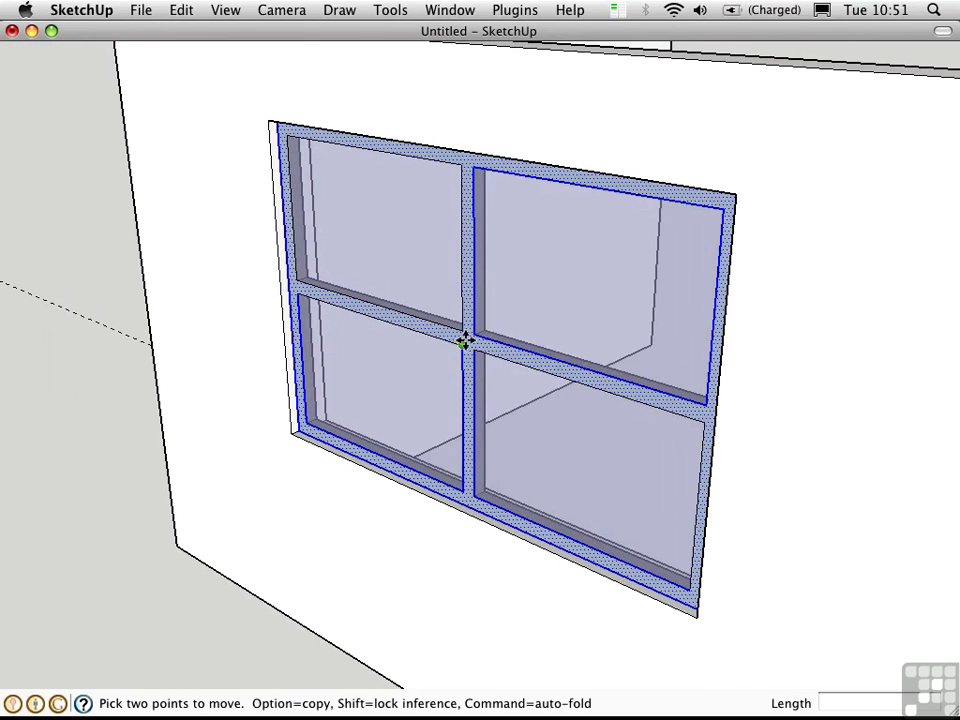
Step: Reverse the frame's faces so it shows dark gray
{"action": "right_click", "coordinate": [465, 340]}
{"action": "left_click", "coordinate": [506, 520]}
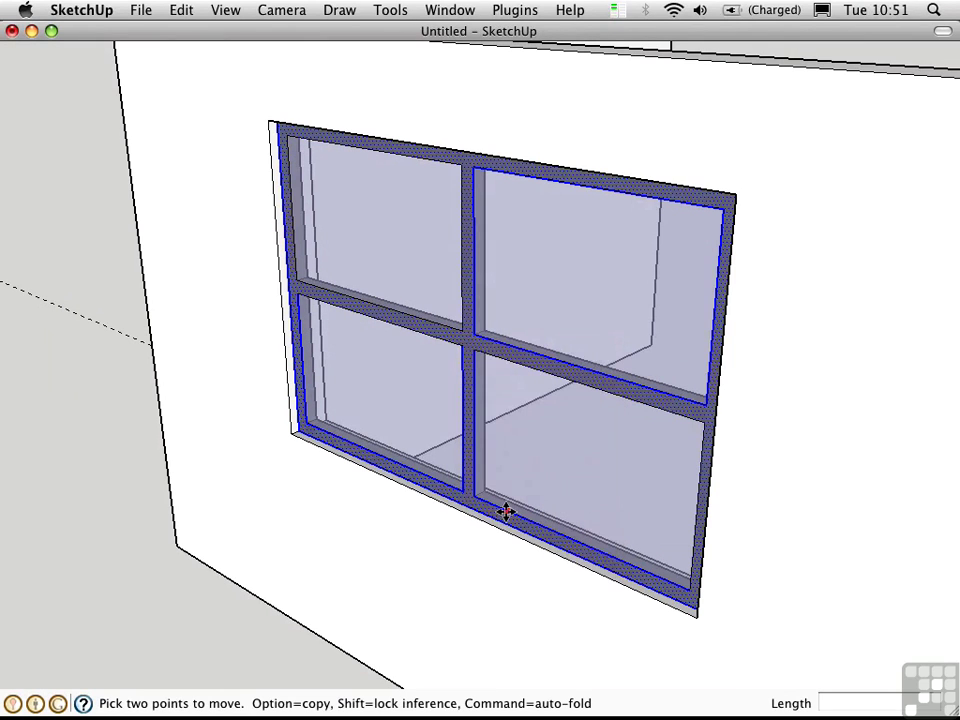
{"action": "key", "text": "space"}
Step: Clear the selection, then triple-click the mullion to select the whole window frame, mullions and four panes
{"action": "left_click", "coordinate": [105, 468]}
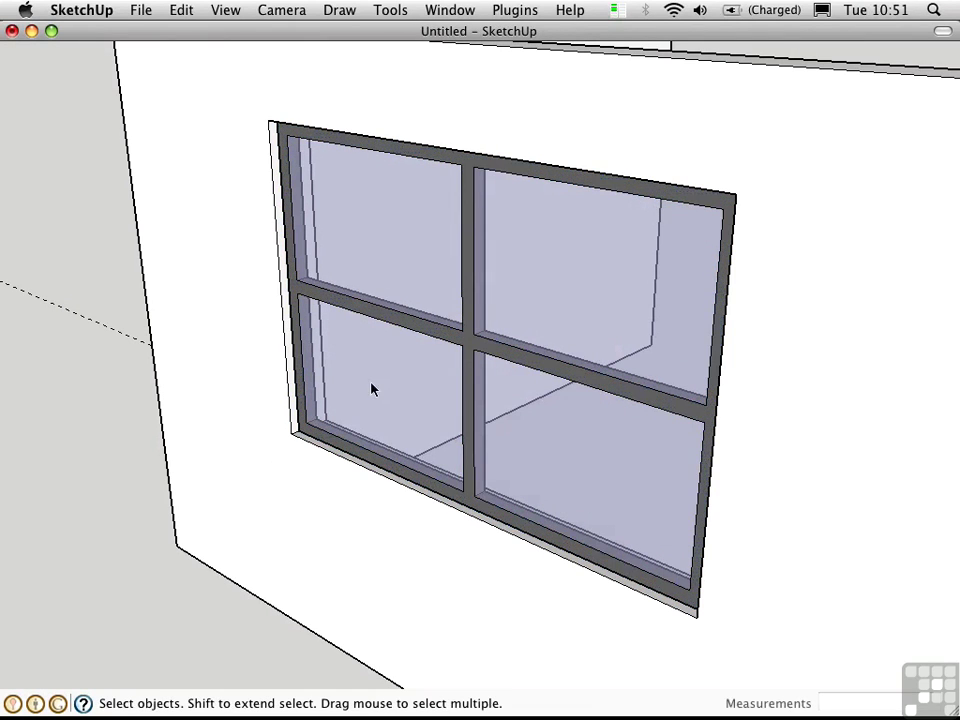
{"action": "triple_click", "coordinate": [467, 343]}
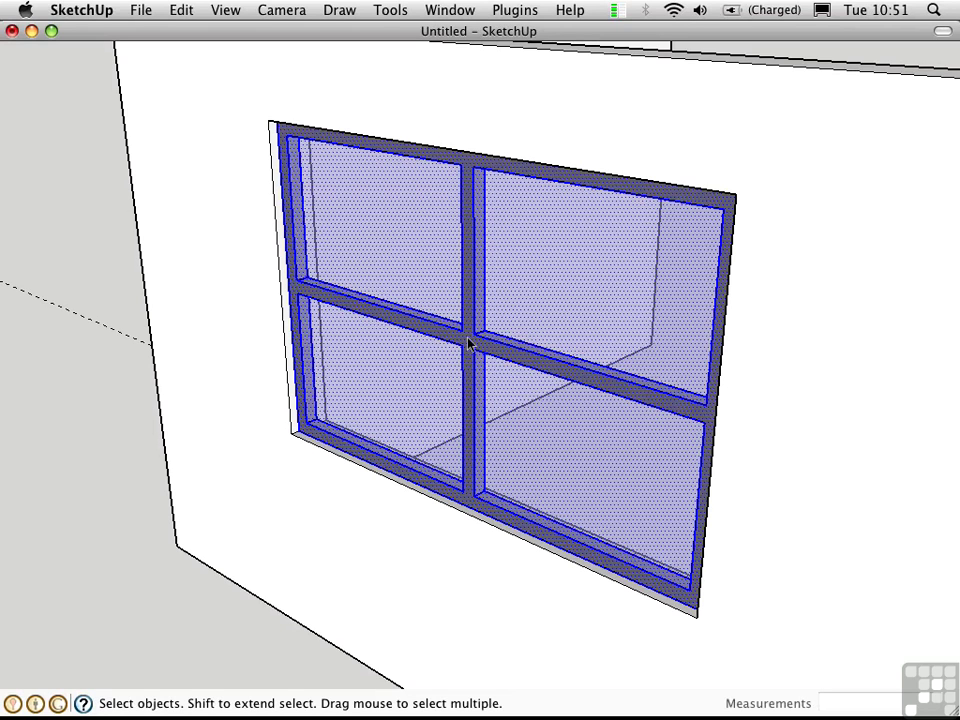
{"action": "left_click", "coordinate": [457, 330]}
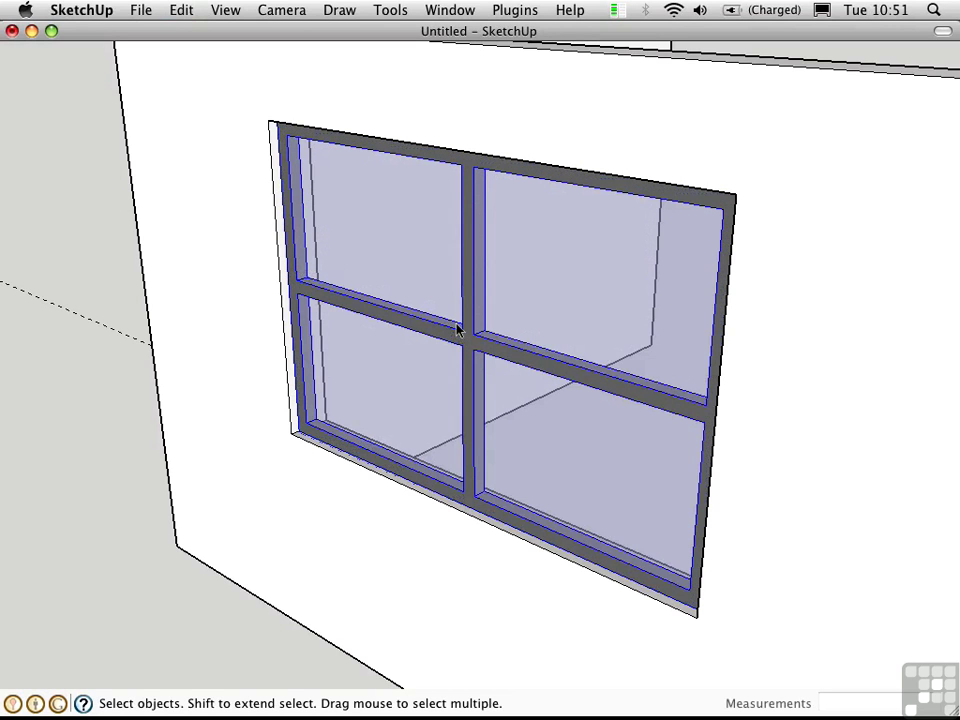